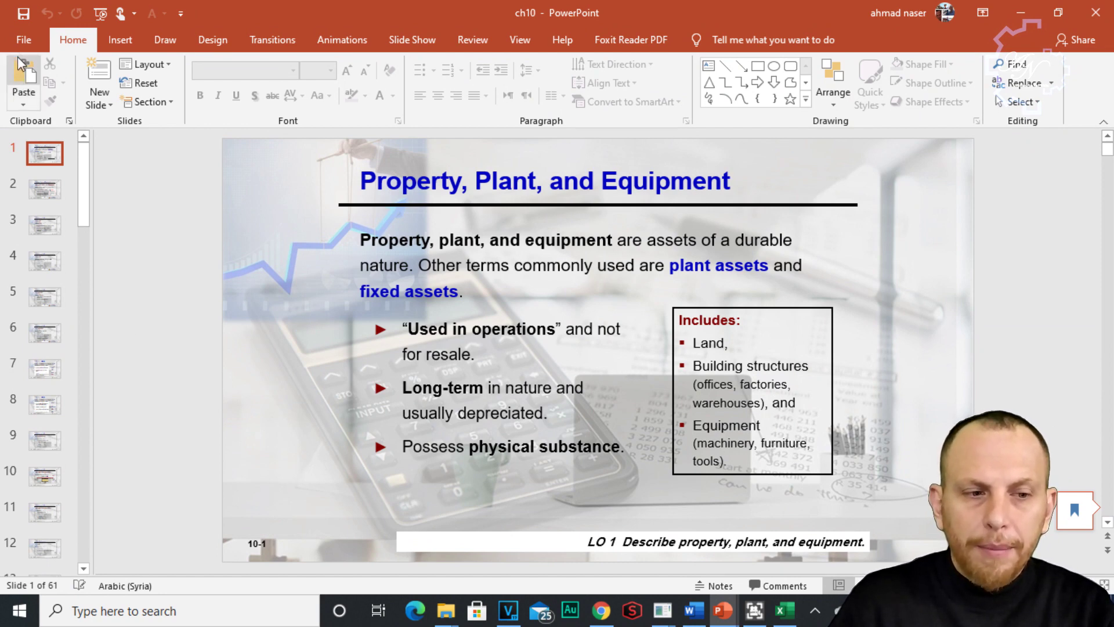
Start Save As for ch10 with the Documents folder as the destination
click(22, 39)
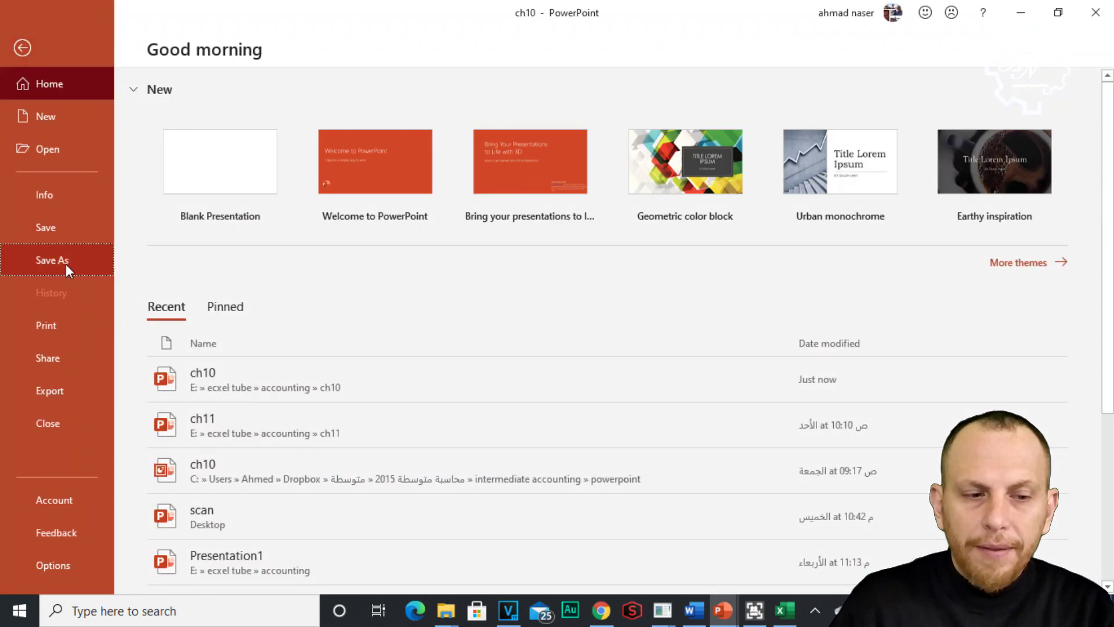
click(65, 264)
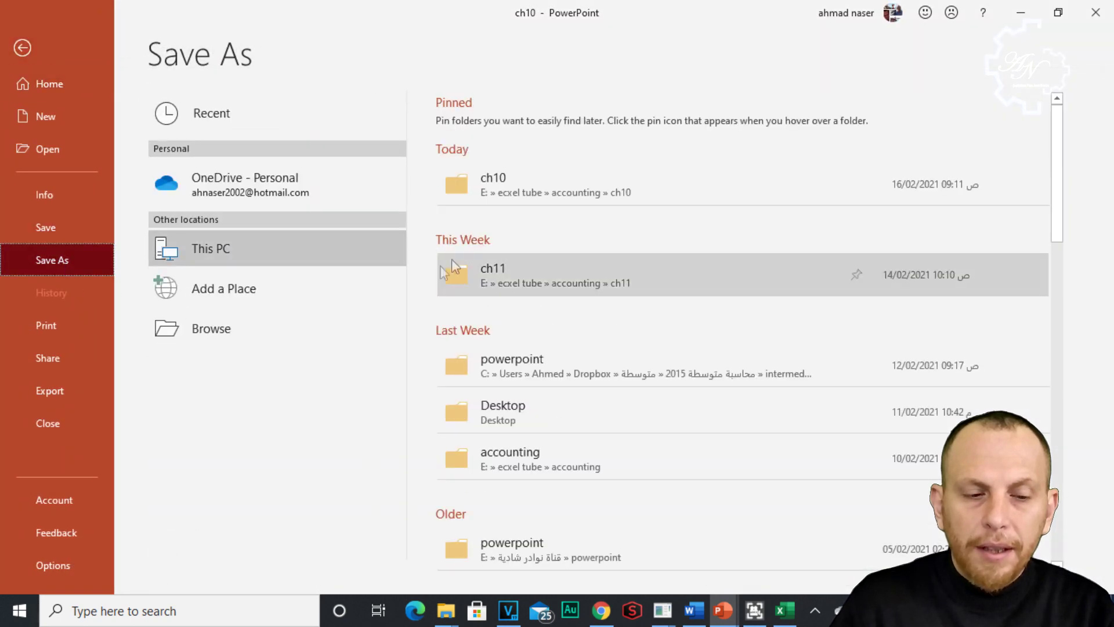
click(245, 333)
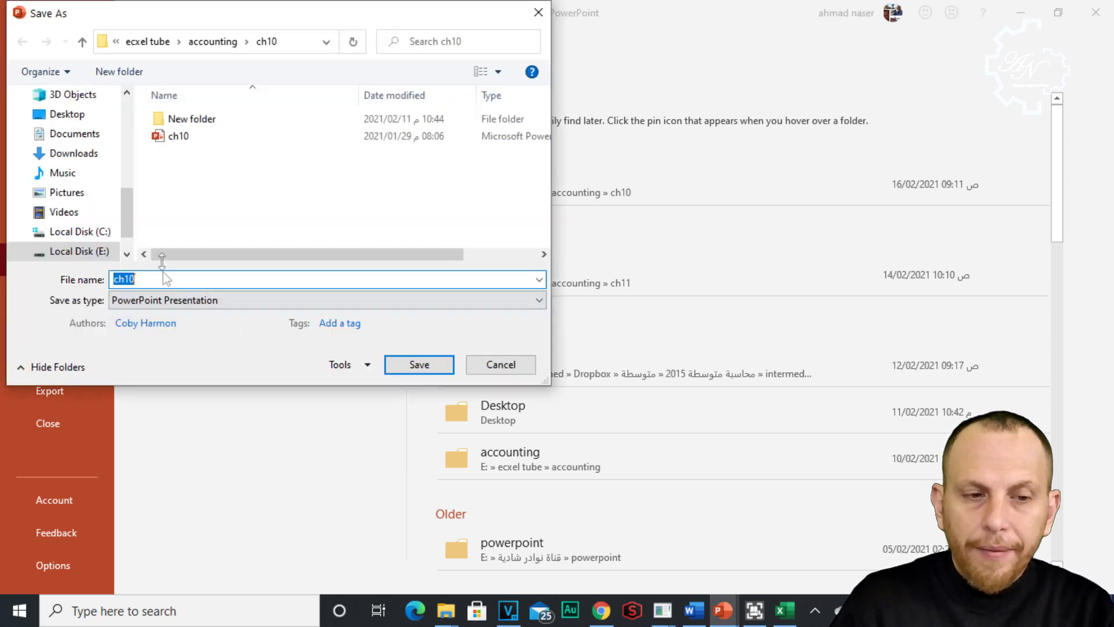
drag(130, 210, 129, 129)
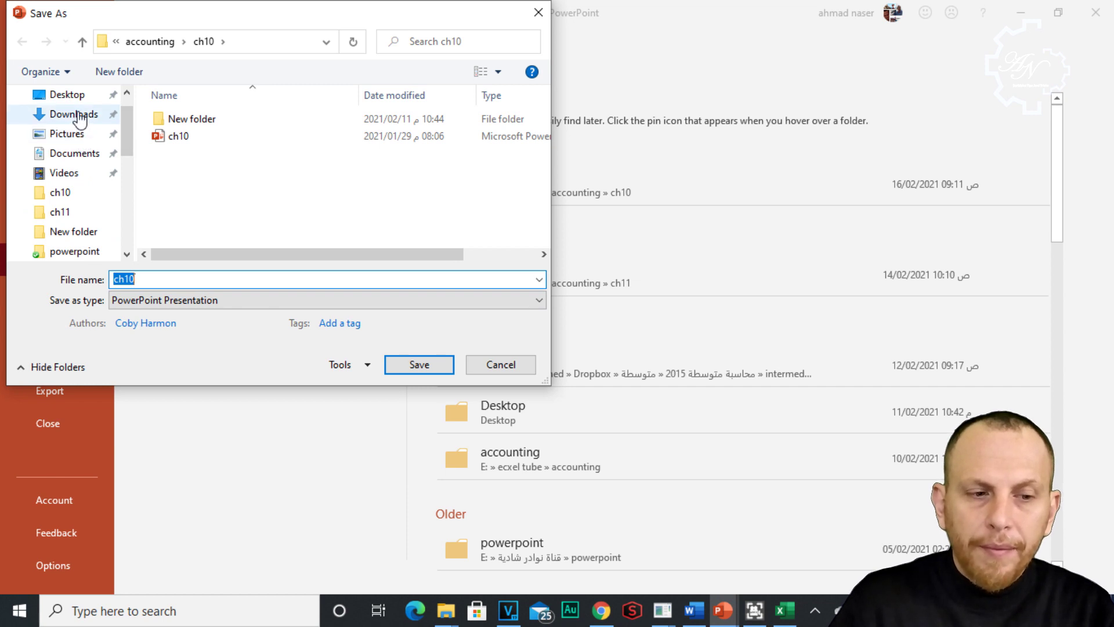
click(74, 153)
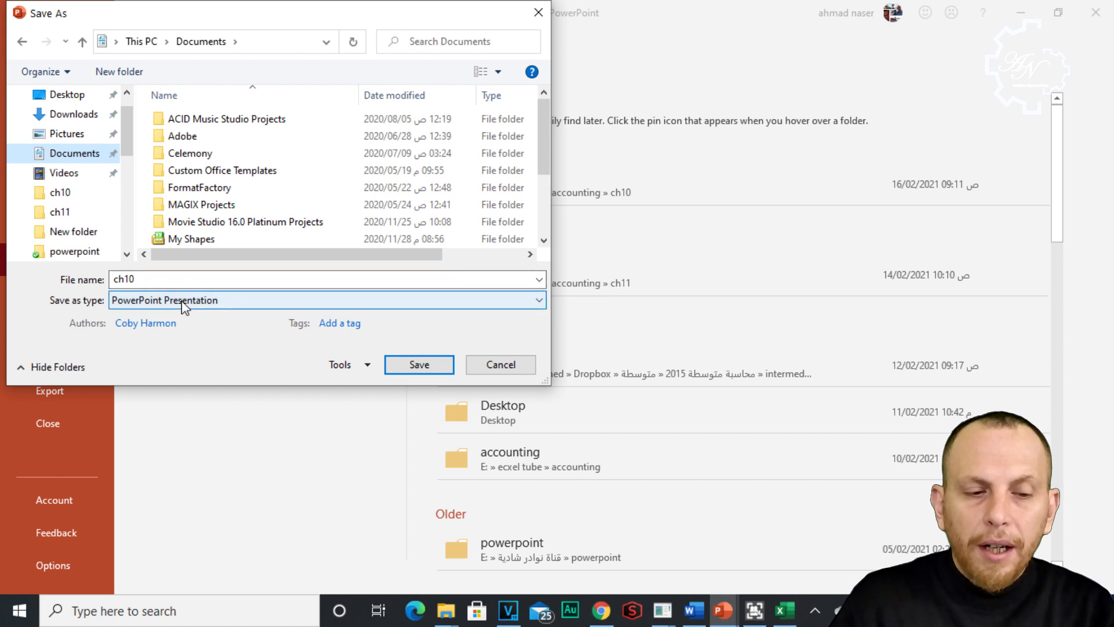
Save ch10 as a JPEG File Interchange Format image of just the current slide
click(182, 301)
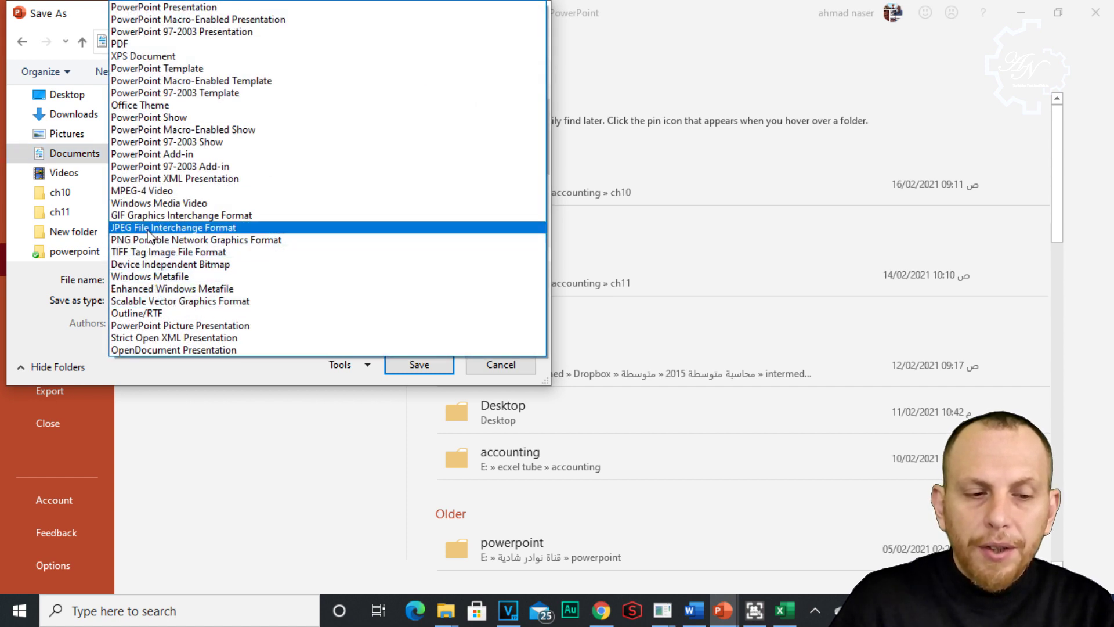
click(174, 228)
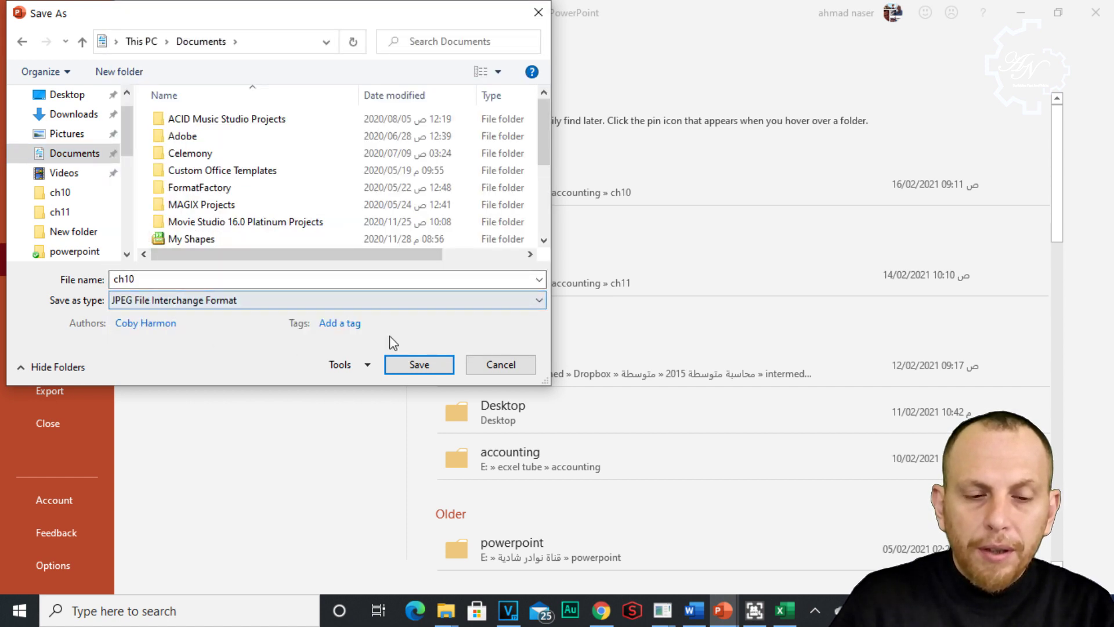
click(422, 369)
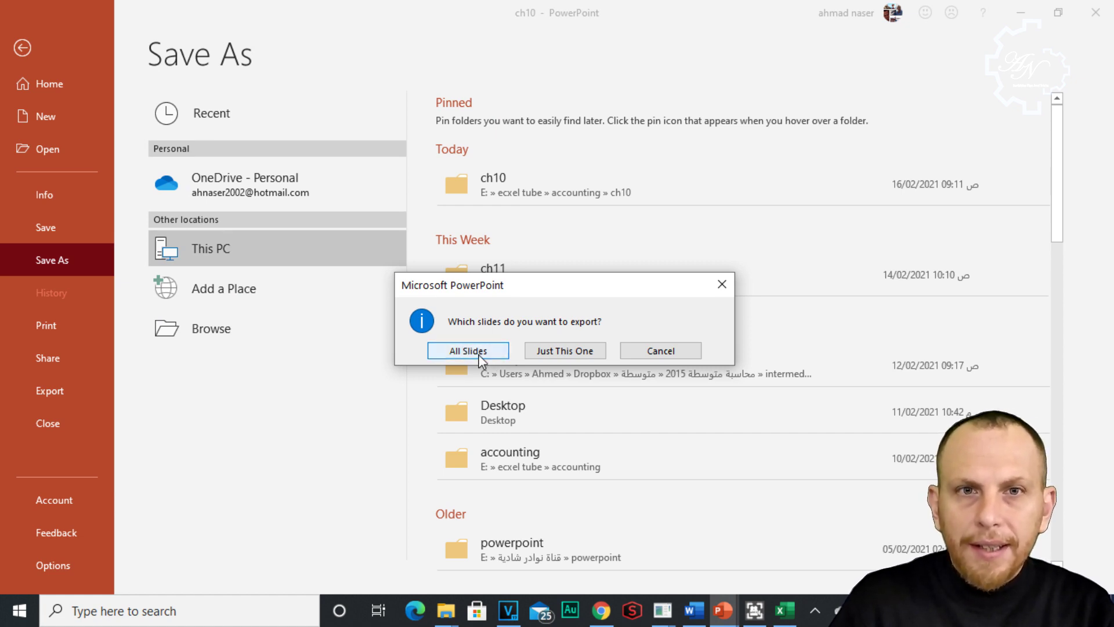
click(572, 351)
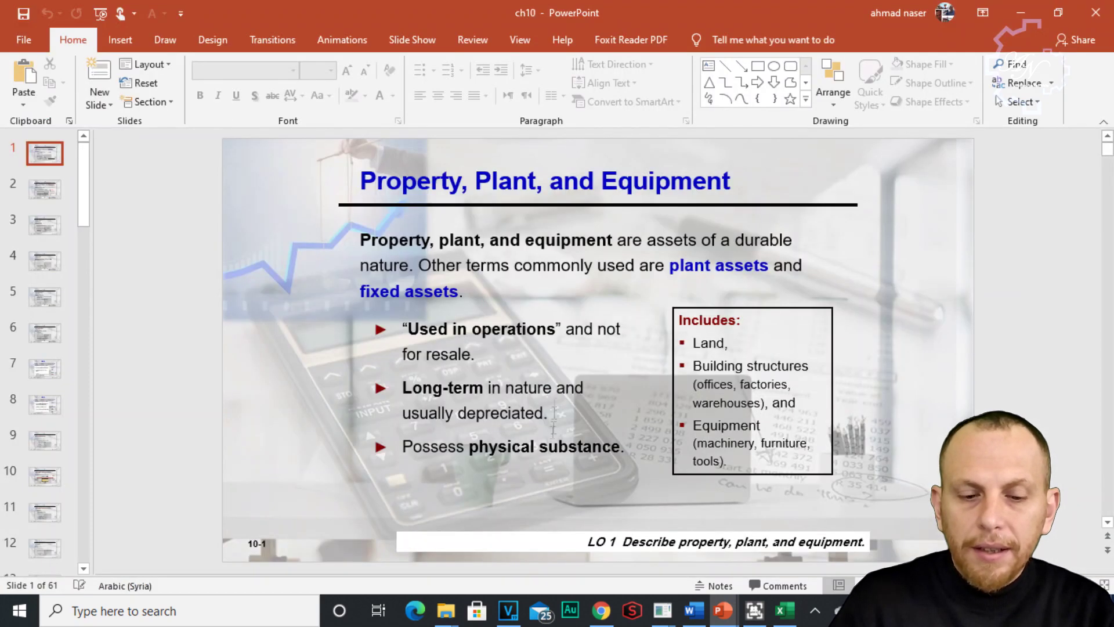
click(446, 615)
click(587, 572)
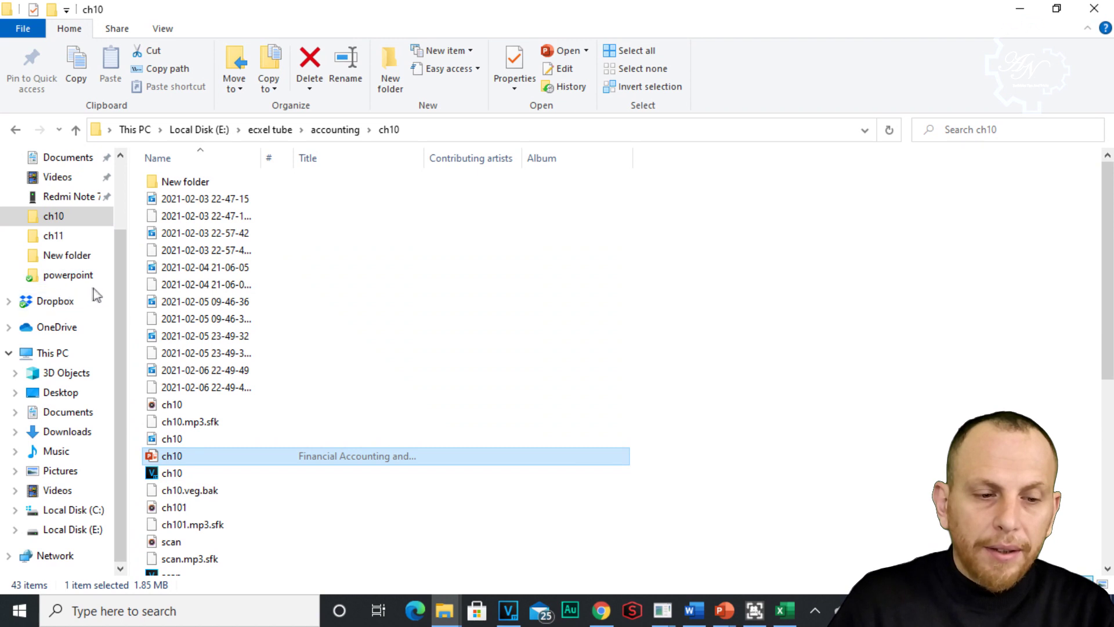
Go to Documents in File Explorer and select the exported ch10 JPG
scroll(93, 290, up, 2)
click(73, 251)
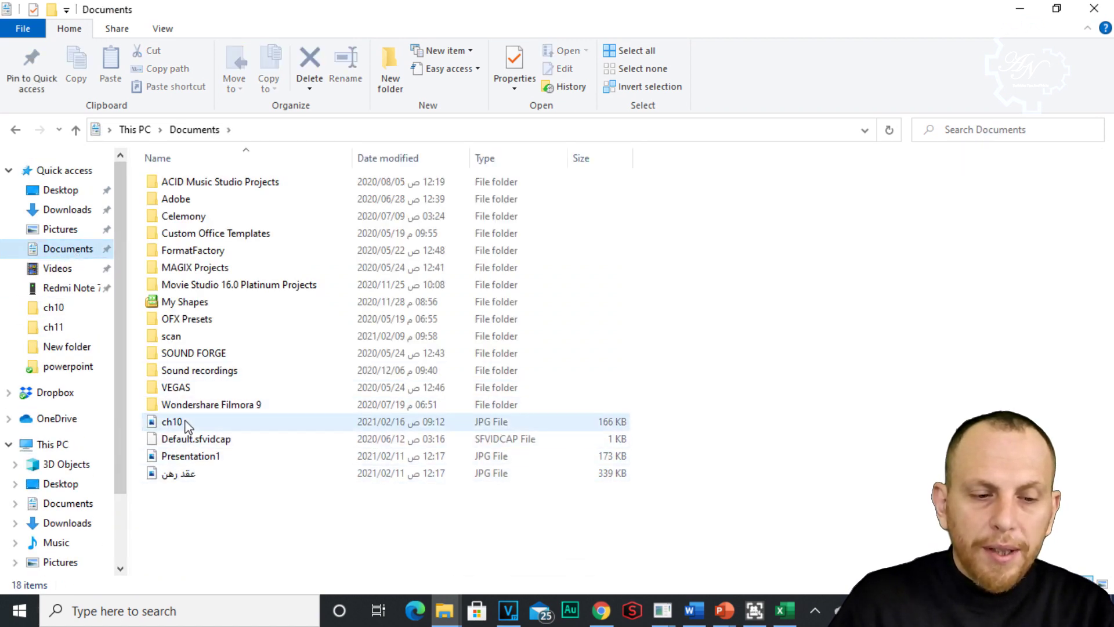
click(187, 427)
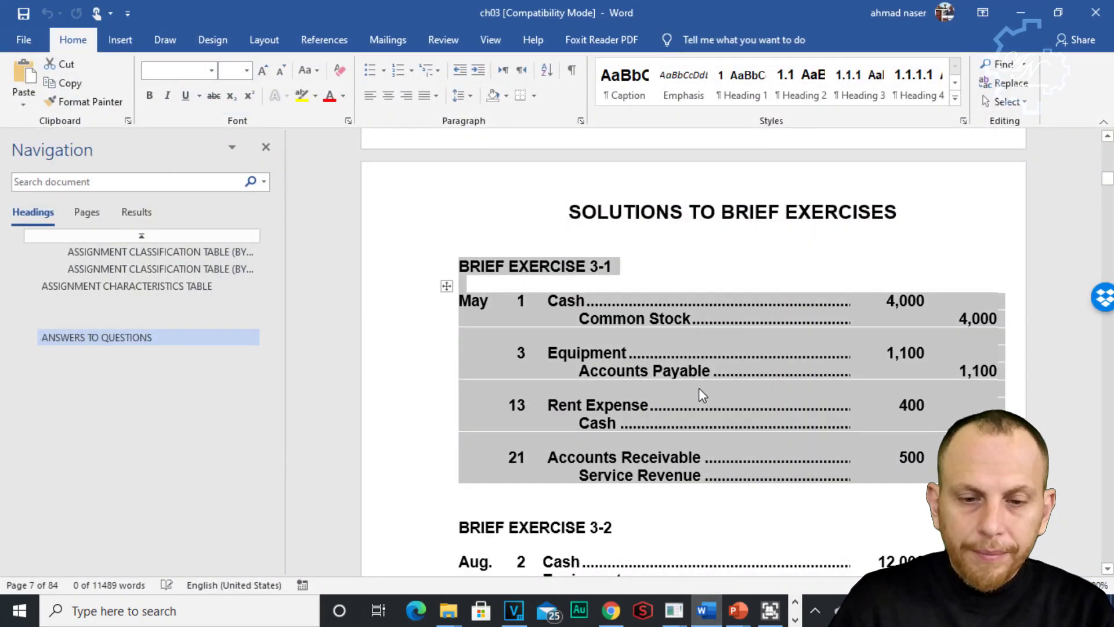
Select the Solutions title through the Brief Exercise 3-2 Aug. 19 entry and copy it
click(702, 394)
scroll(721, 290, down, 1)
scroll(719, 309, up, 2)
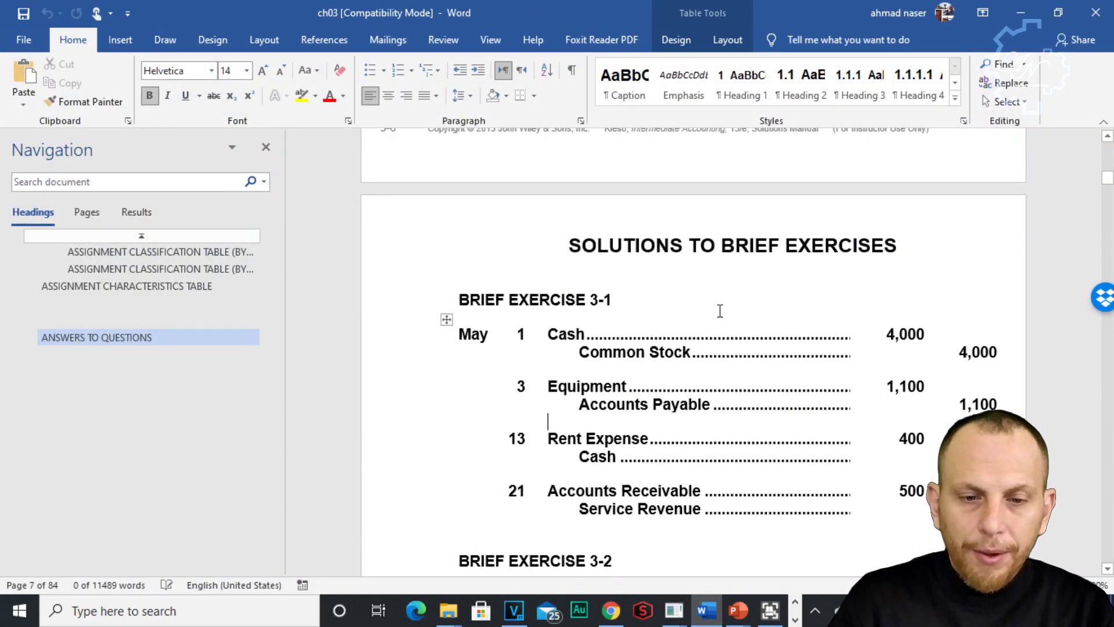
scroll(719, 307, down, 1)
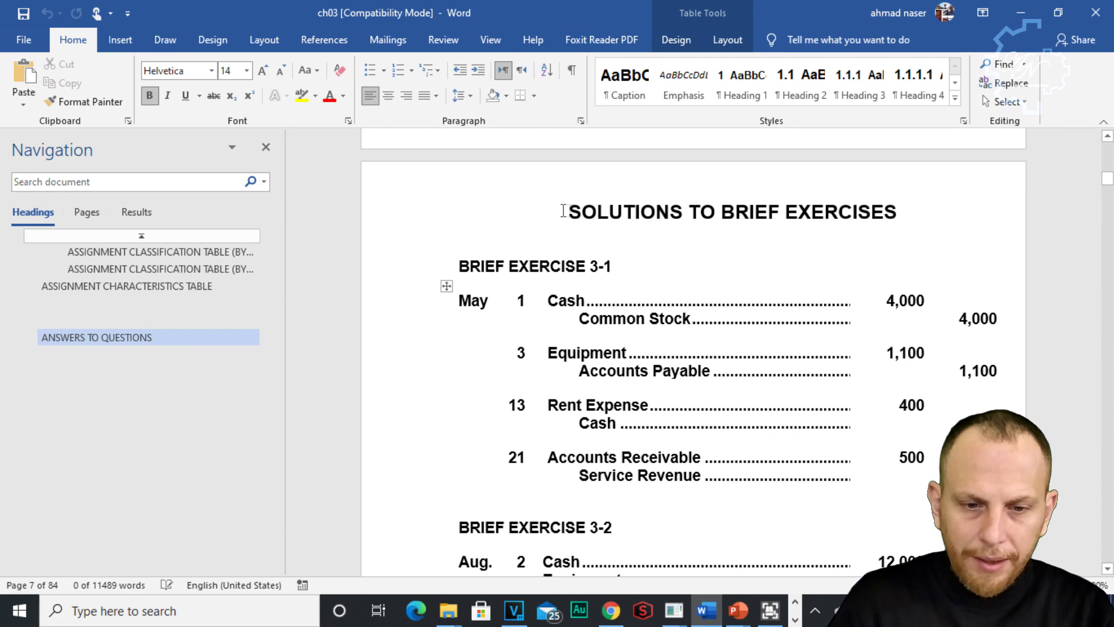
drag(715, 204, 755, 280)
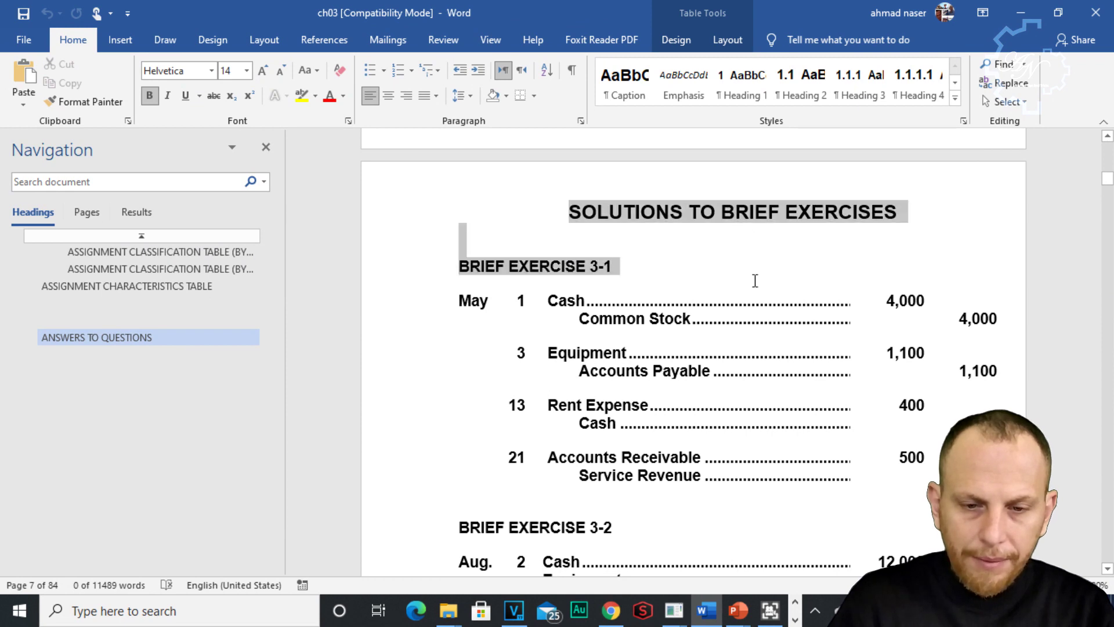
key(shift+Down)
key(shift+Down)
key(shift+Down)
key(shift+Down)
key(shift+Down)
key(shift+Down)
key(shift+Down)
key(shift+Down)
key(shift+Down)
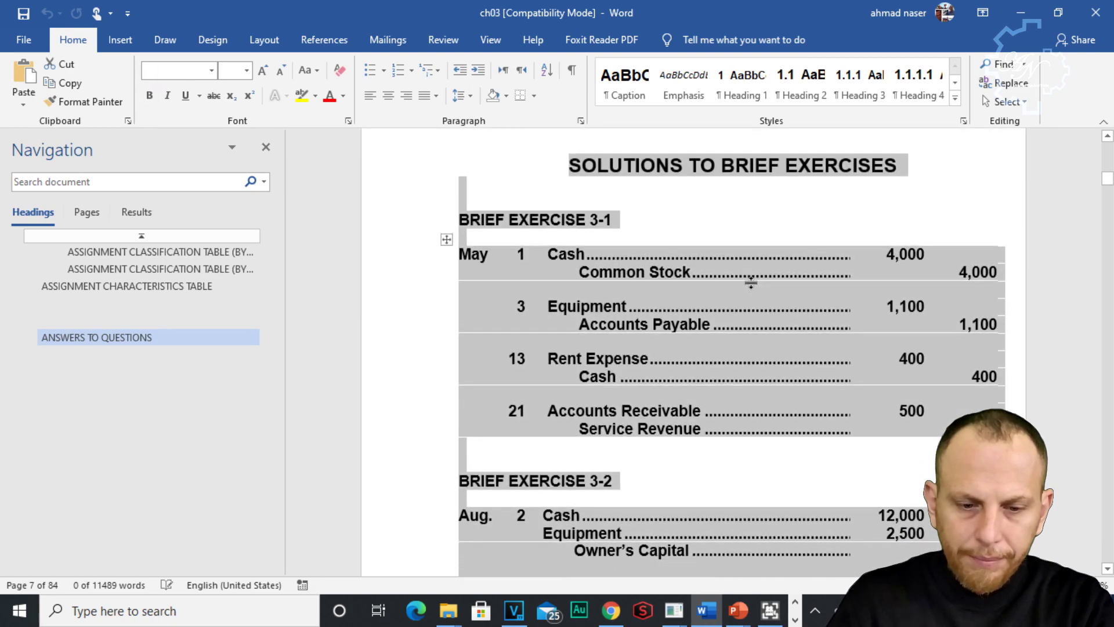
key(shift+Down)
key(shift+Down)
key(shift+Down)
key(shift+Down)
key(shift+Down)
key(shift+Down)
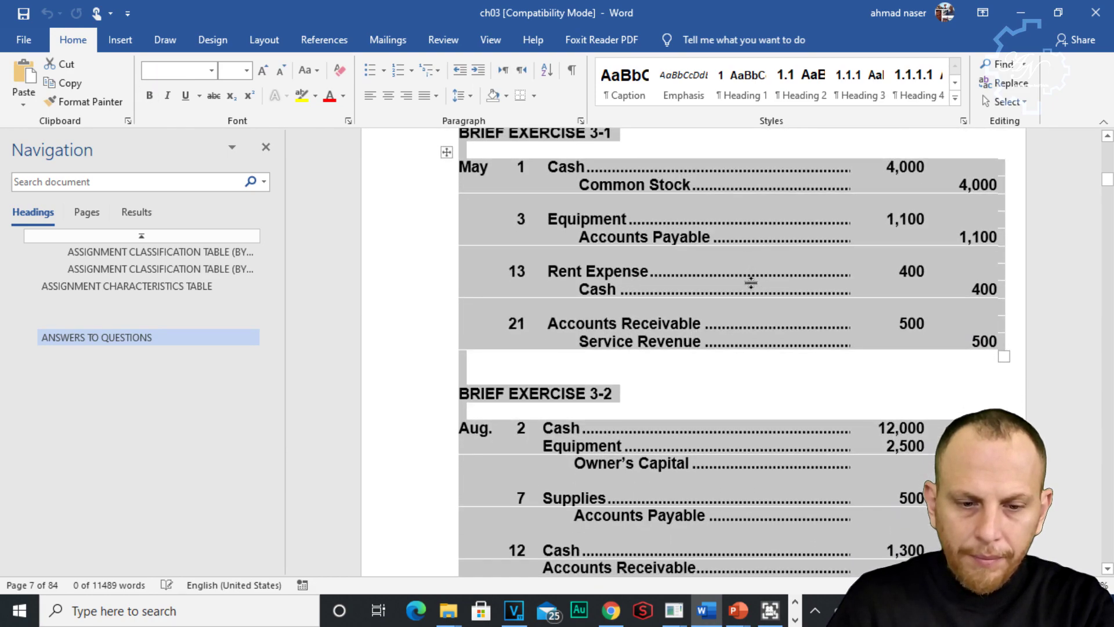
key(shift+Down)
key(shift+Down)
key(shift+Down)
key(shift+Down)
key(shift+Down)
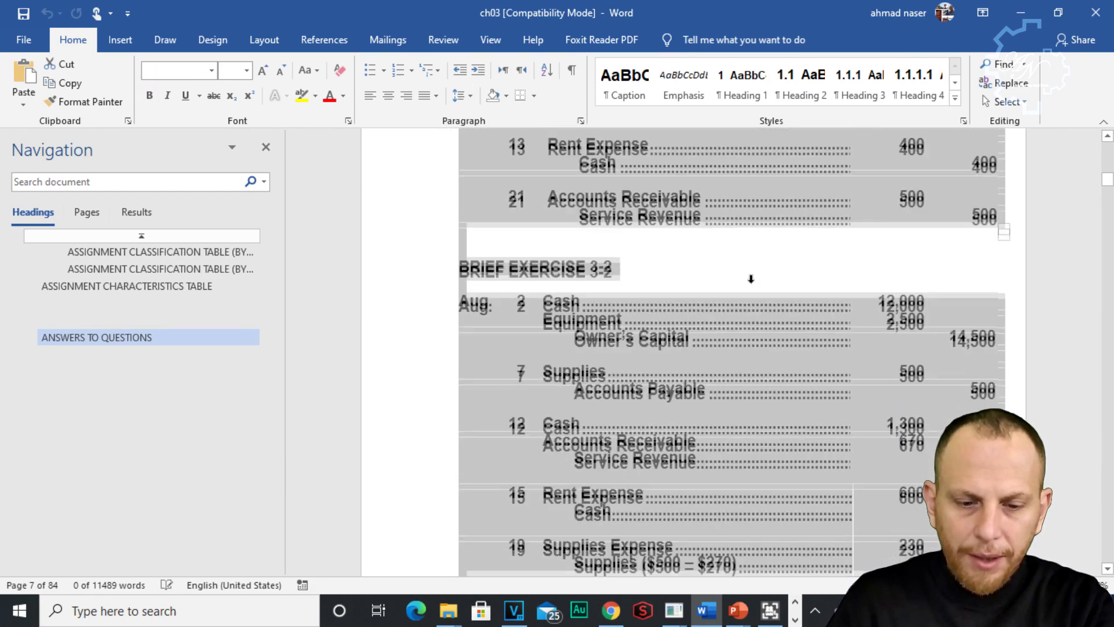
key(shift+Down)
key(shift+Down)
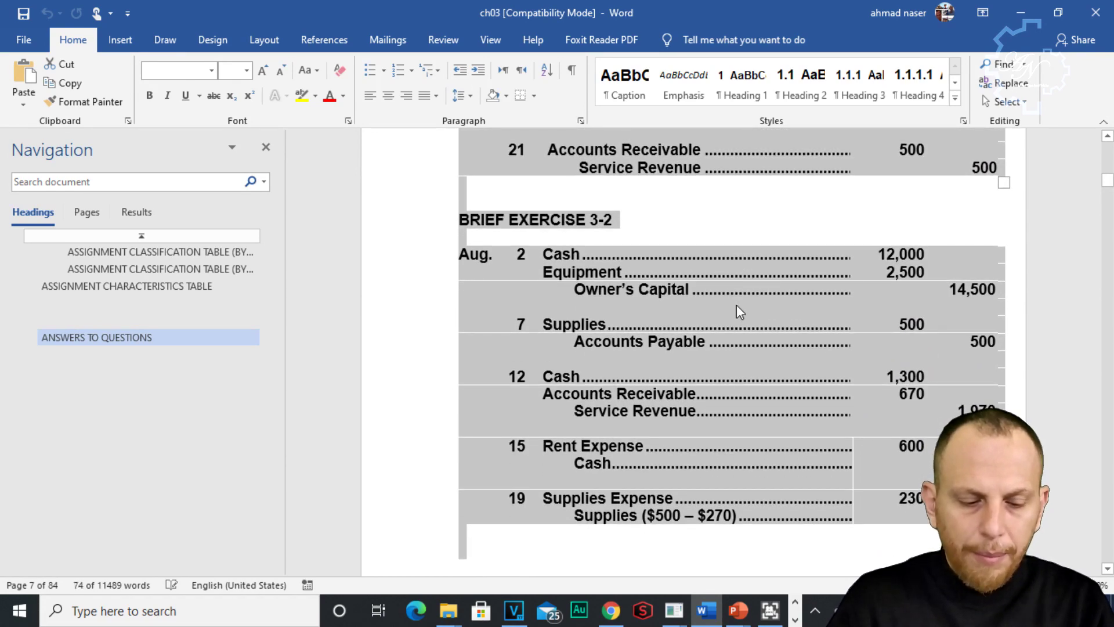
key(ctrl+c)
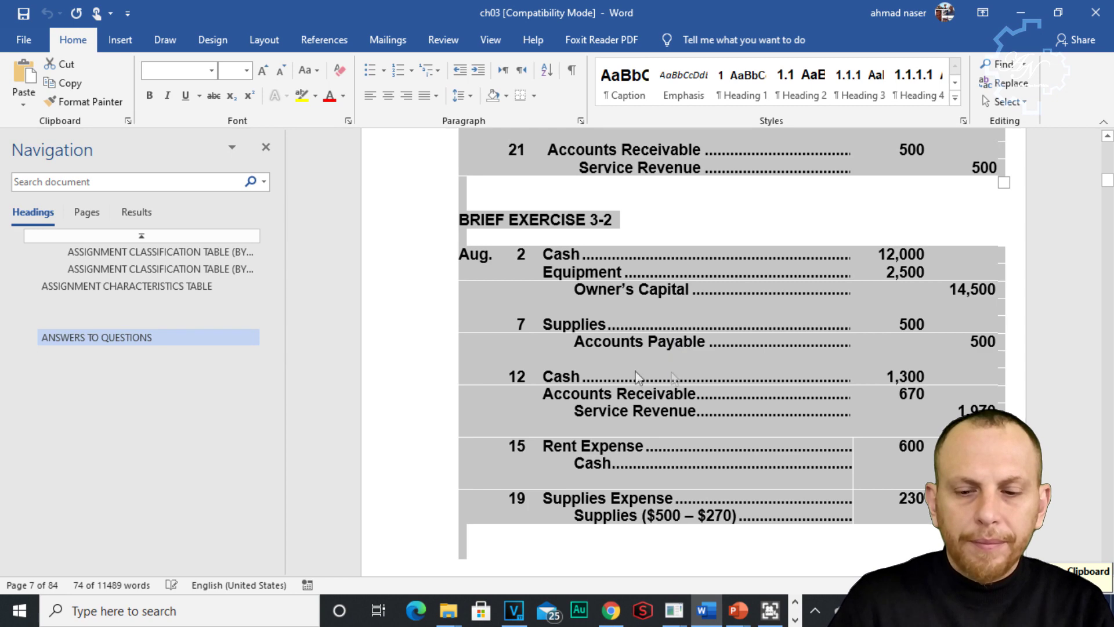
click(738, 610)
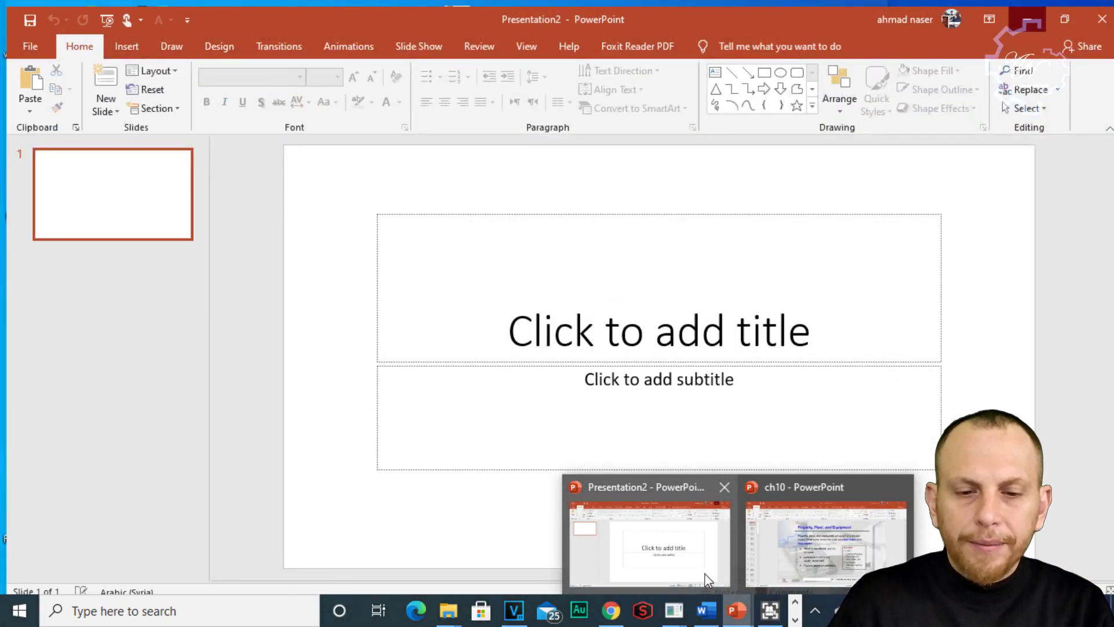
Delete the title and subtitle placeholders from the Presentation2 slide
click(697, 574)
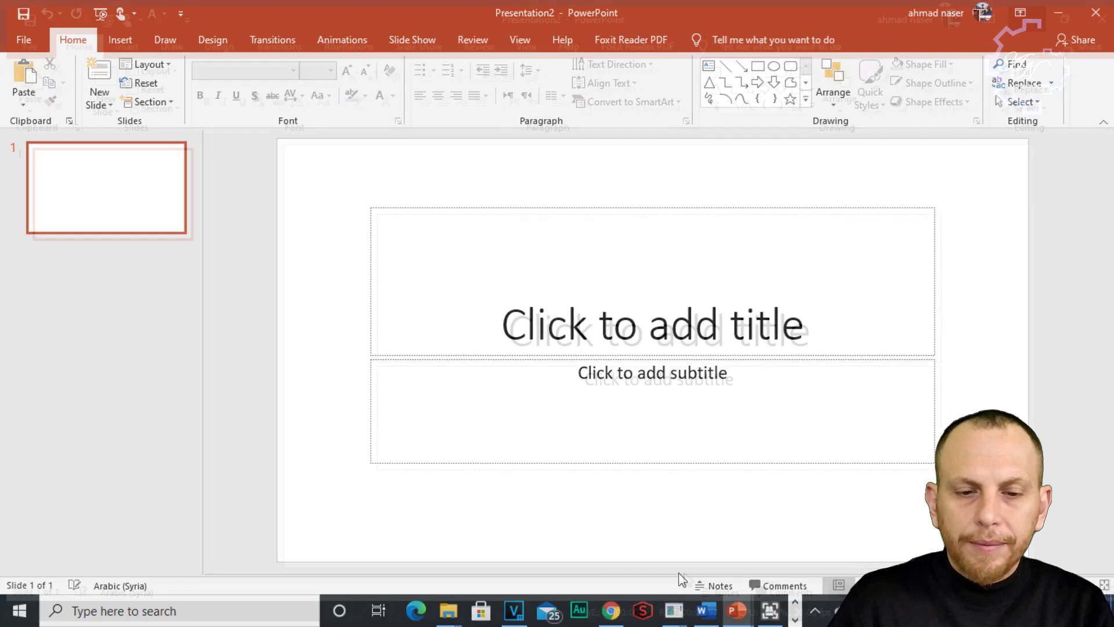
click(369, 283)
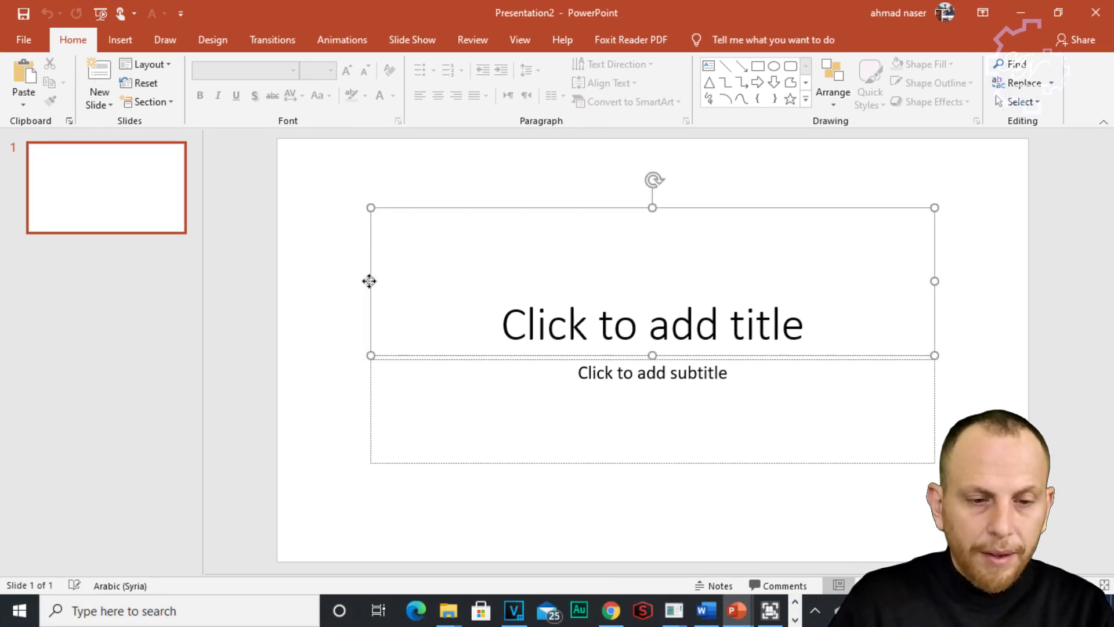
shift+click(389, 377)
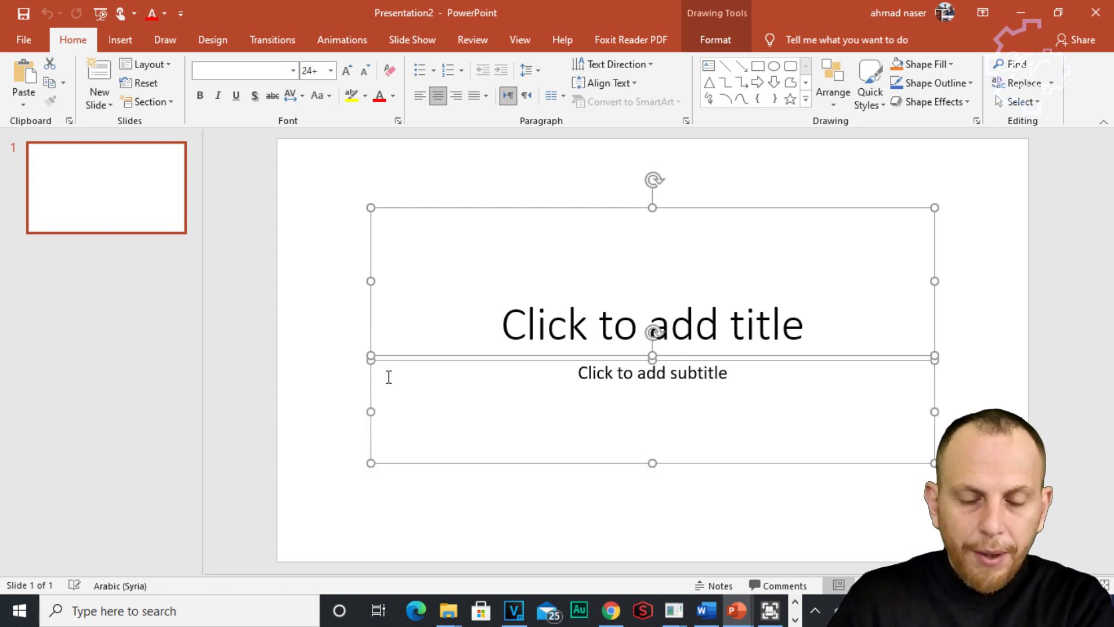
key(Delete)
Paste the Word solutions as a picture and move it left toward the slide centre
right_click(452, 261)
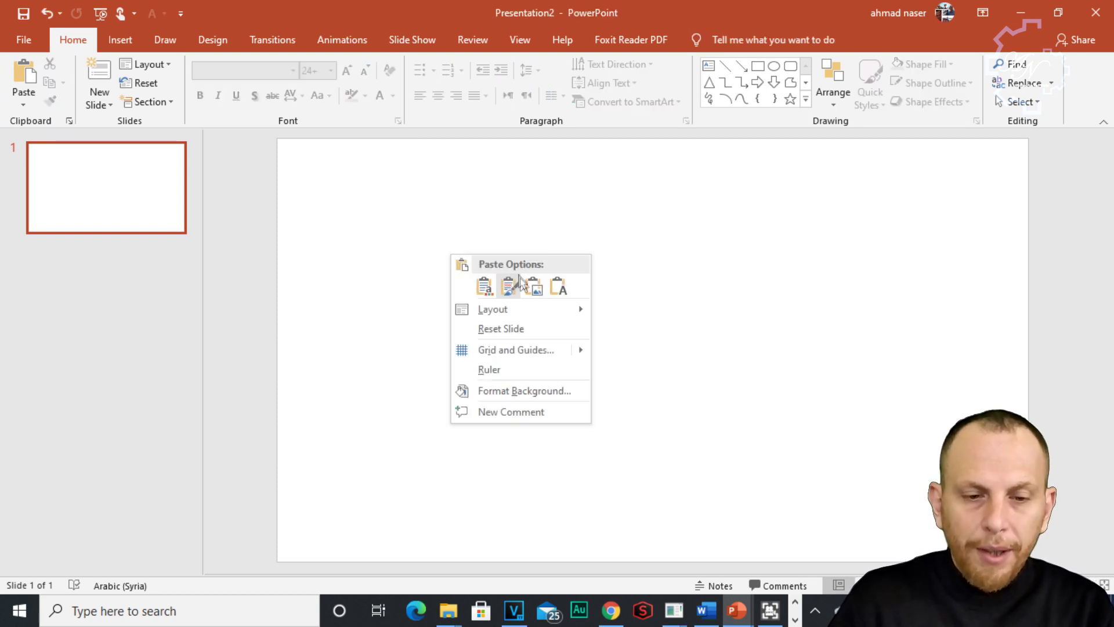
click(533, 287)
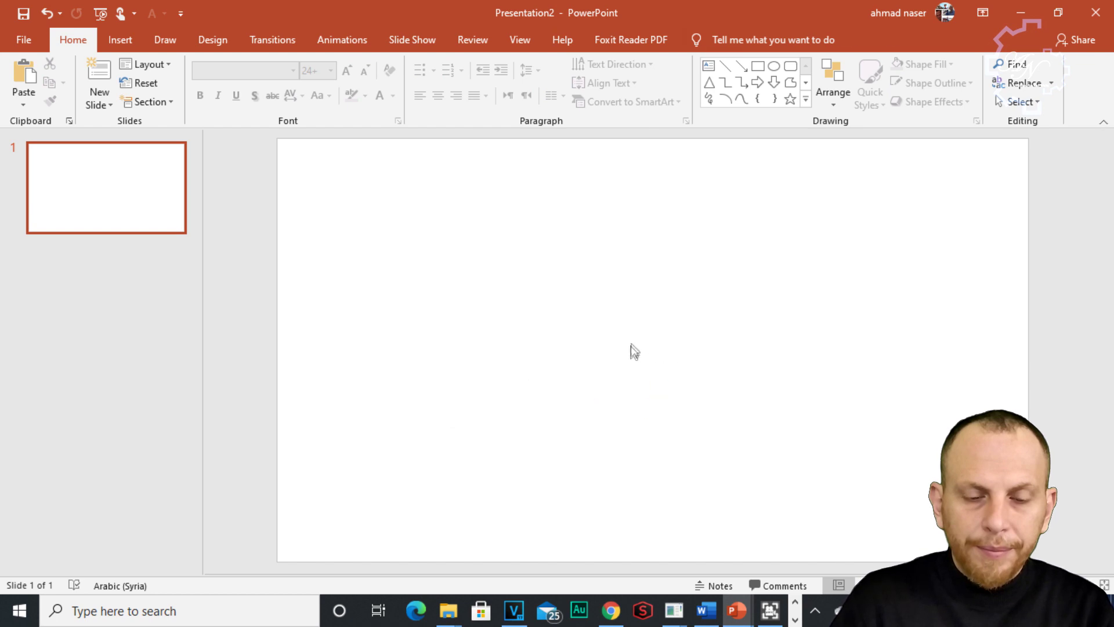
drag(657, 325, 601, 325)
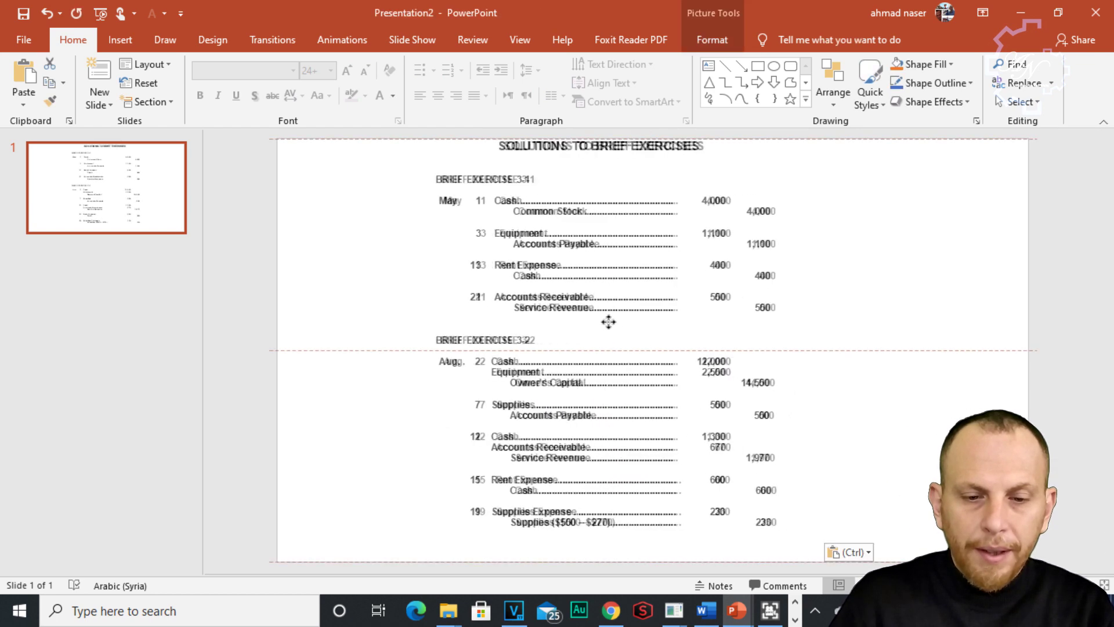
right_click(576, 319)
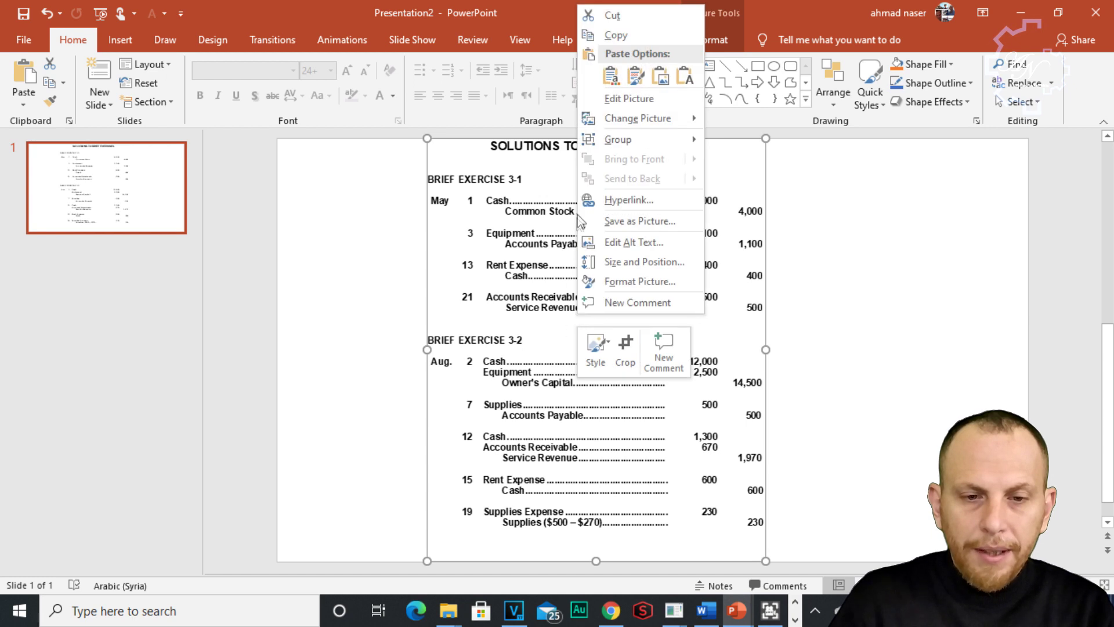
mouse_move(638, 118)
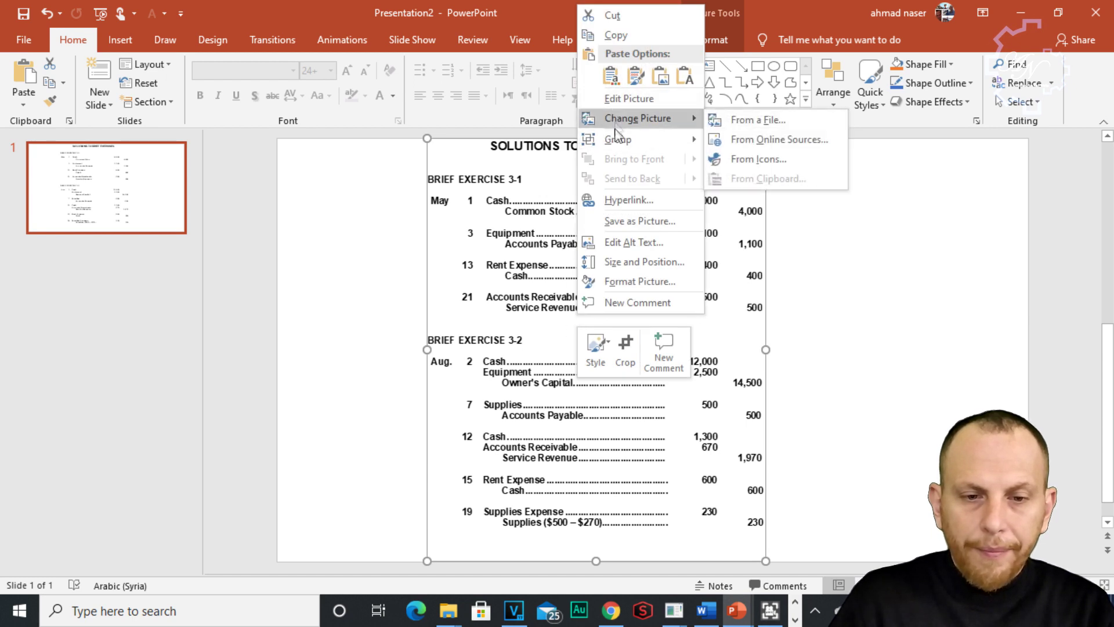
Save the Brief Exercises picture as JPEG File Interchange Format file Picture1 in Documents
click(629, 222)
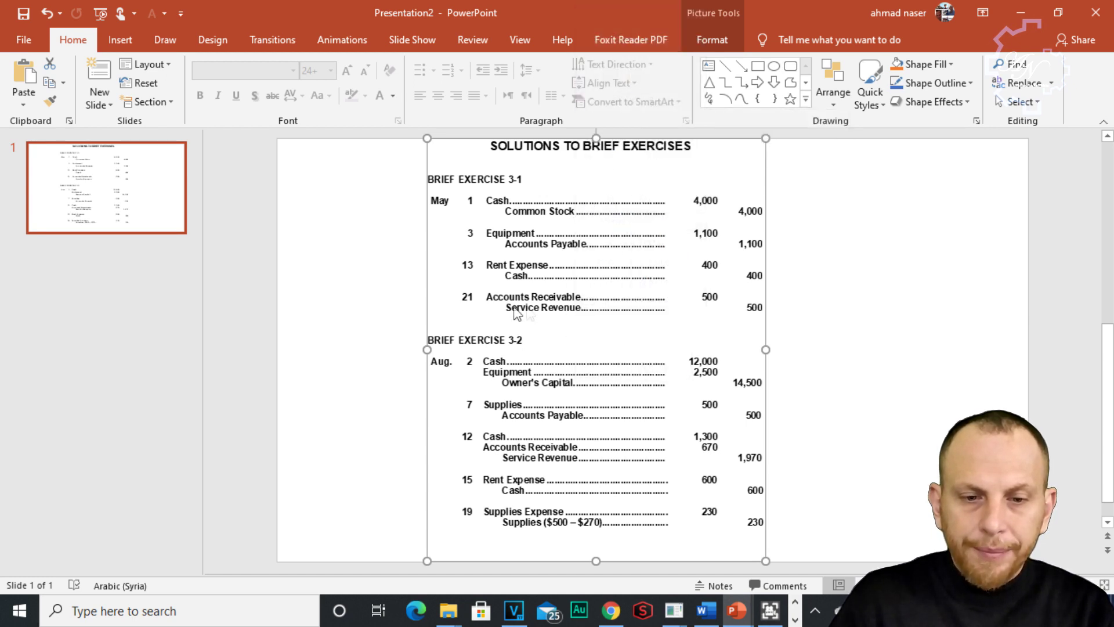
mouse_move(74, 174)
drag(131, 201, 124, 134)
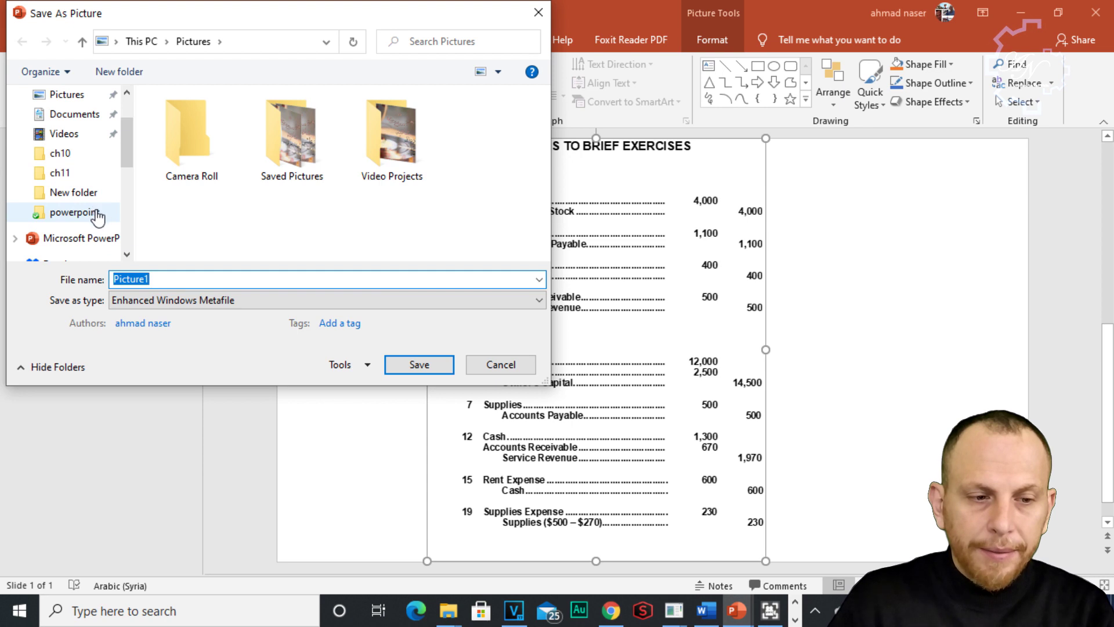
click(74, 114)
click(410, 308)
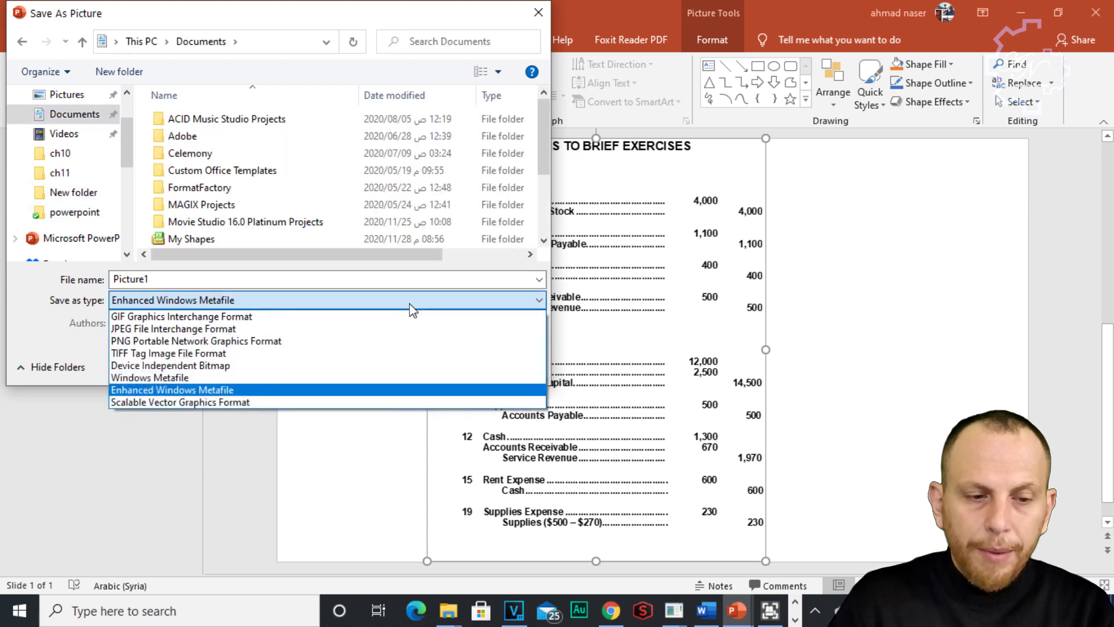
click(322, 330)
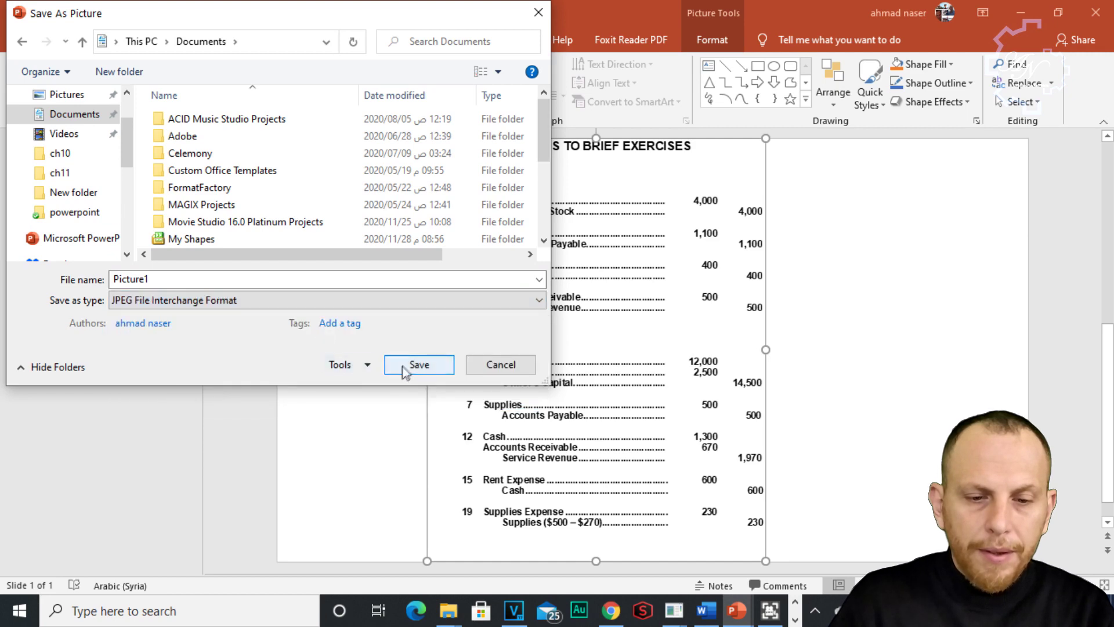
click(409, 369)
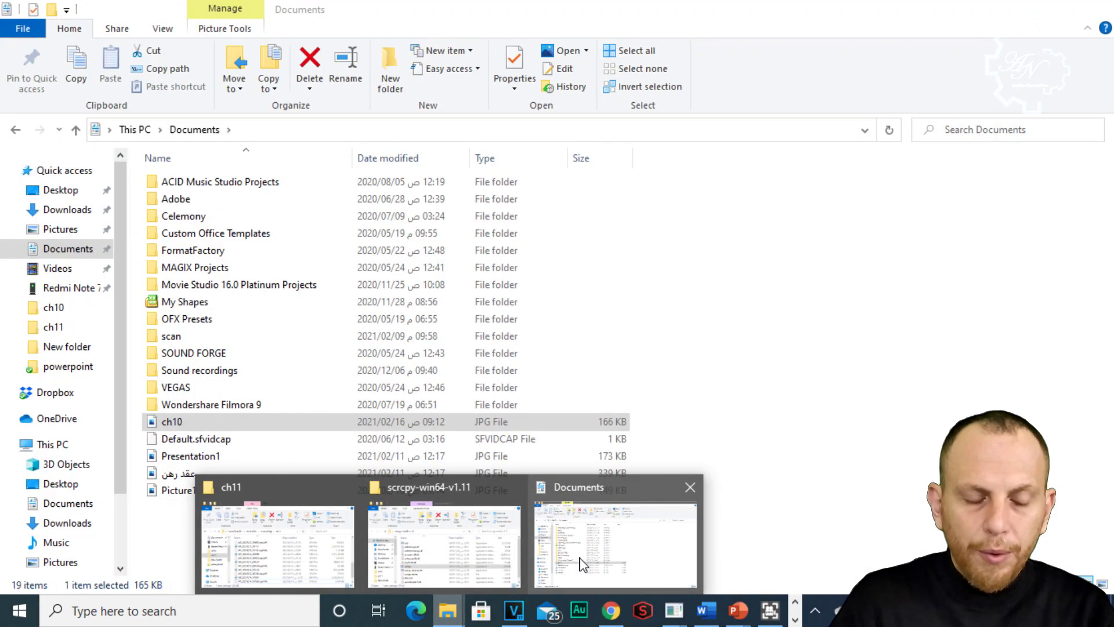
Open Picture1 from Documents in Photos and zoom in on the table text
click(570, 567)
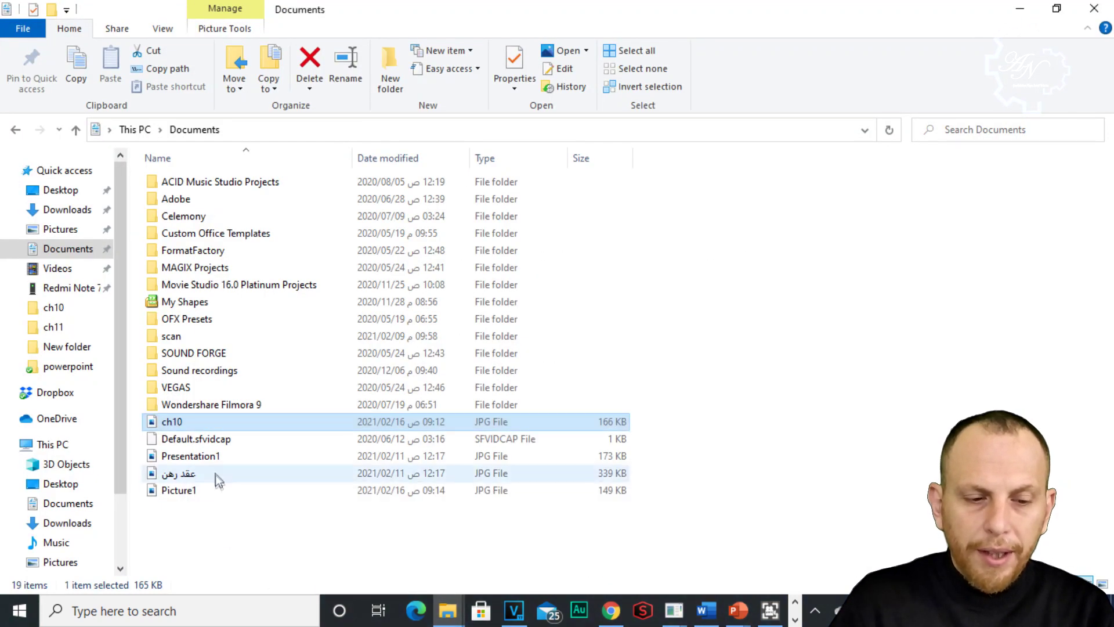
click(213, 492)
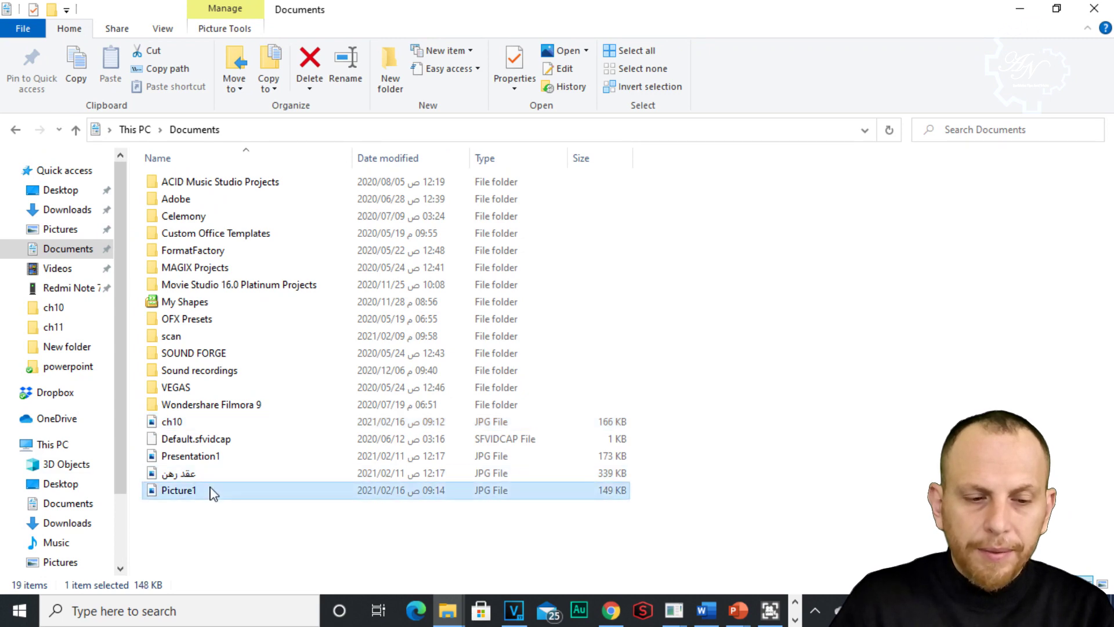
double_click(216, 495)
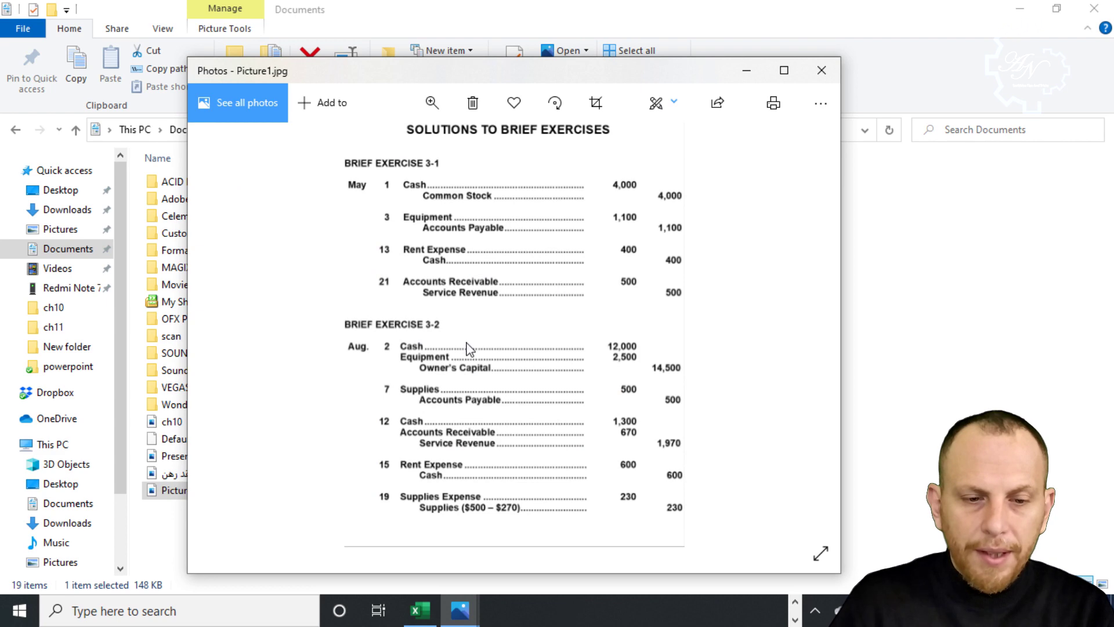
click(432, 102)
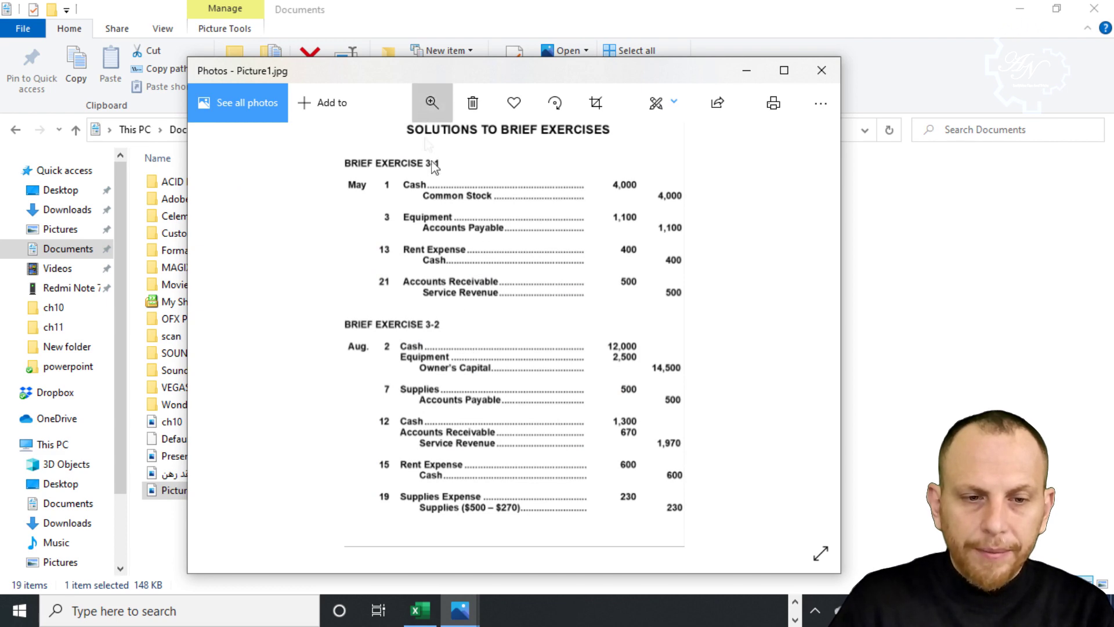
scroll(433, 318, up, 3)
scroll(433, 318, down, 2)
scroll(433, 318, down, 2)
key(super+Up)
Select the Current Assets through Total Assets rows (A9:J34) and copy them
click(420, 609)
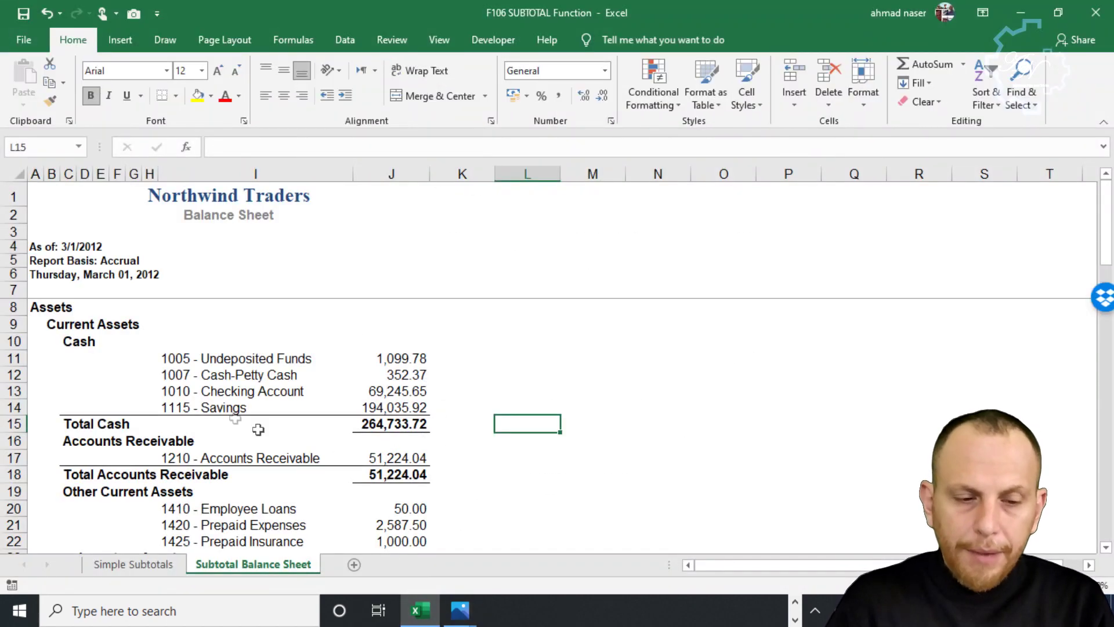
scroll(87, 377, down, 1)
scroll(89, 378, up, 1)
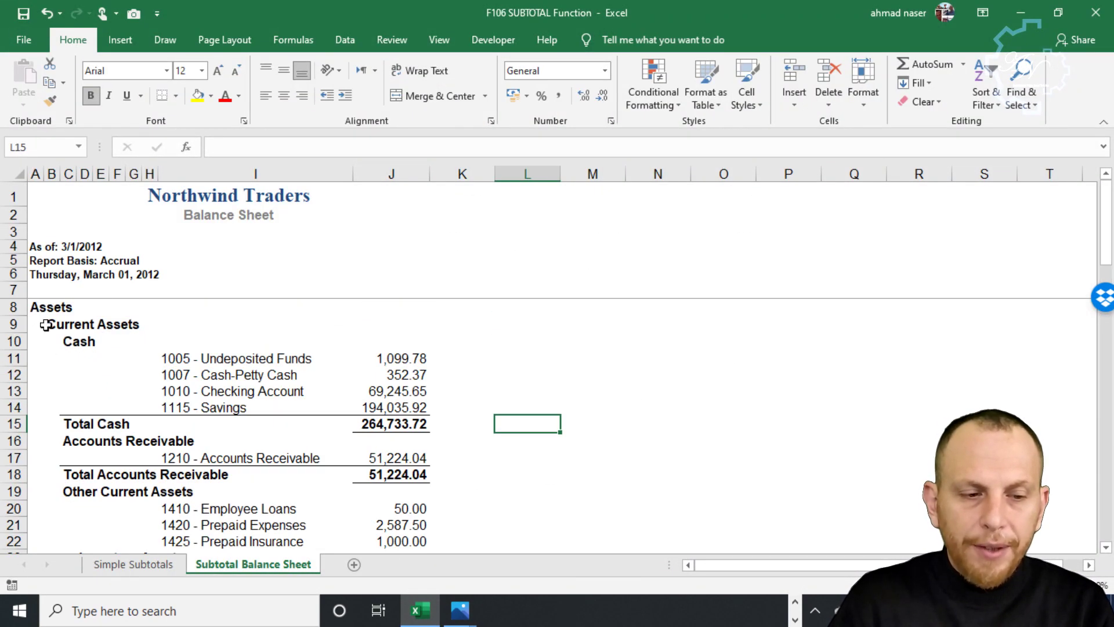
mouse_move(37, 324)
mouse_down()
mouse_move(429, 540)
mouse_move(384, 515)
mouse_up()
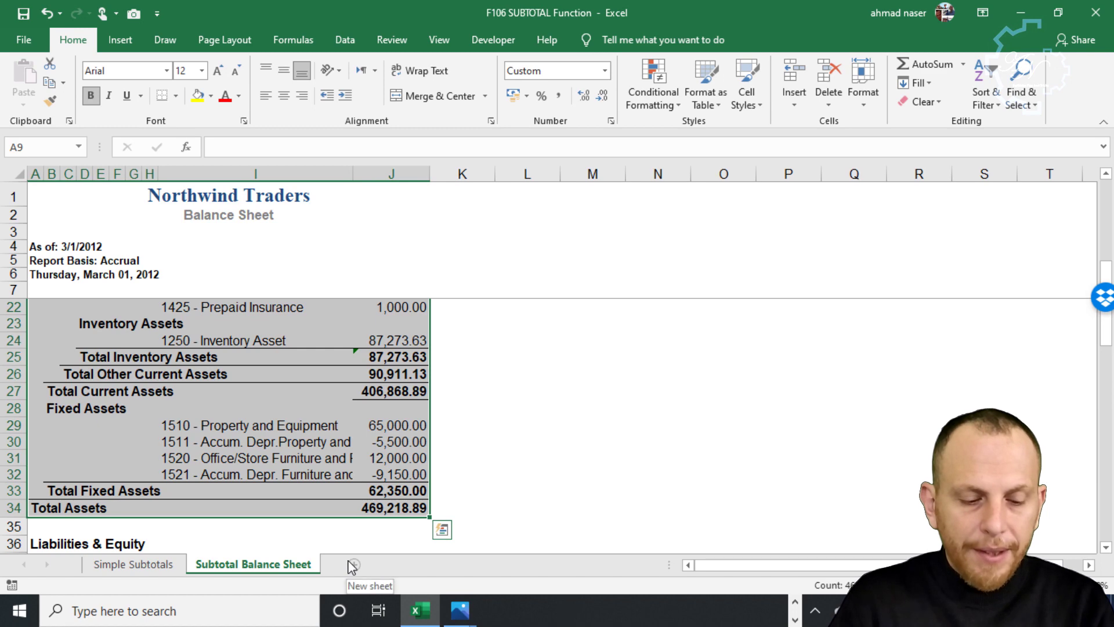
key(ctrl+c)
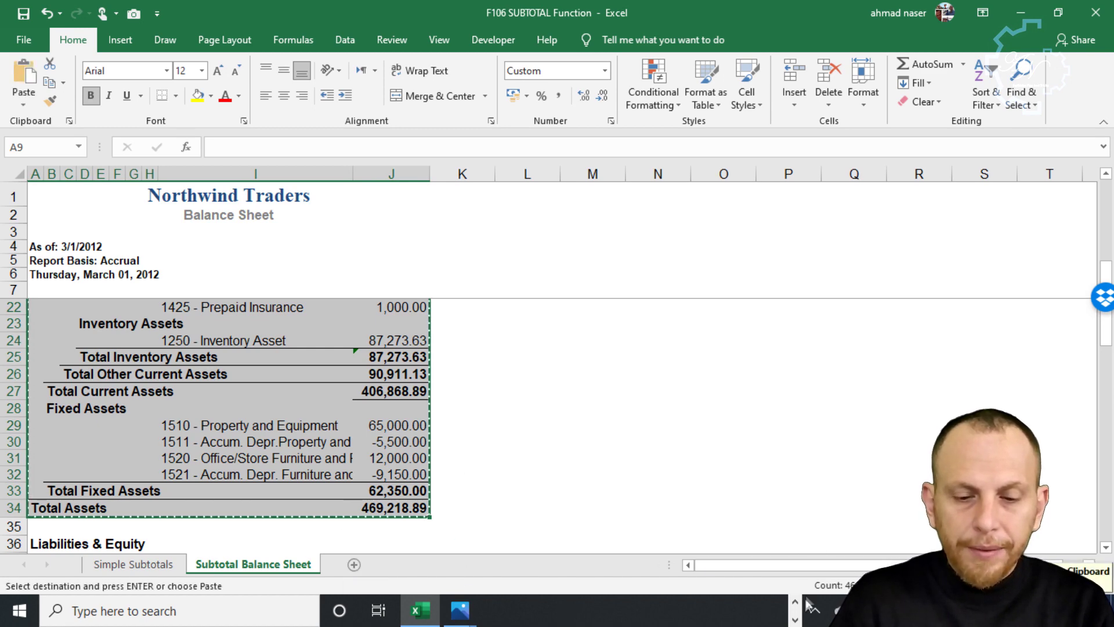
mouse_move(736, 610)
click(664, 562)
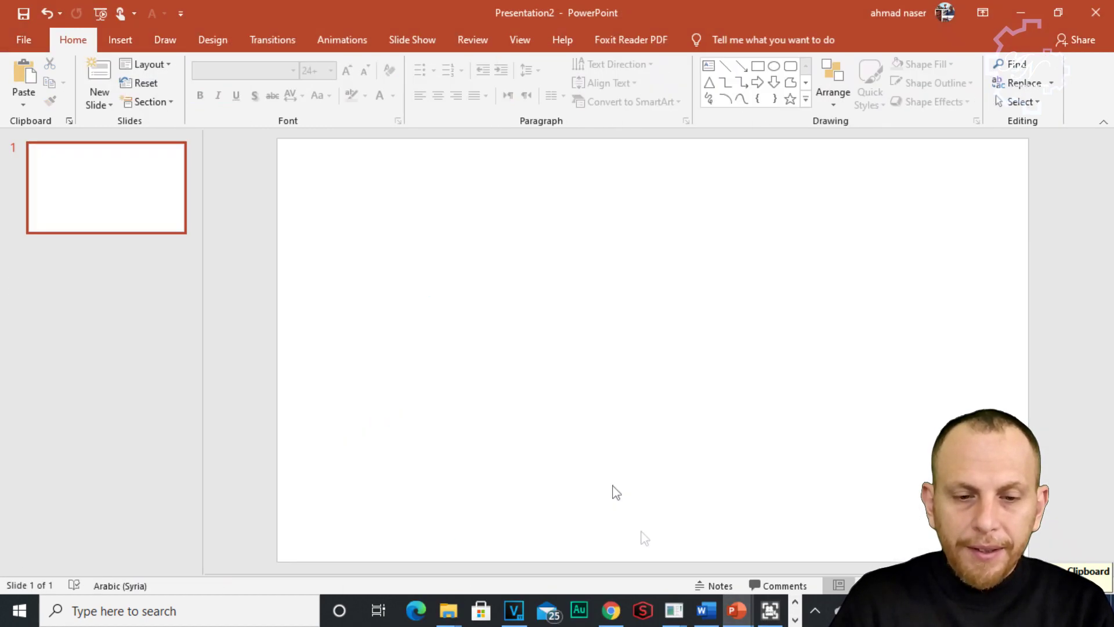
Paste the asset rows onto the slide as a picture, then cancel Save as Picture
right_click(591, 206)
click(691, 239)
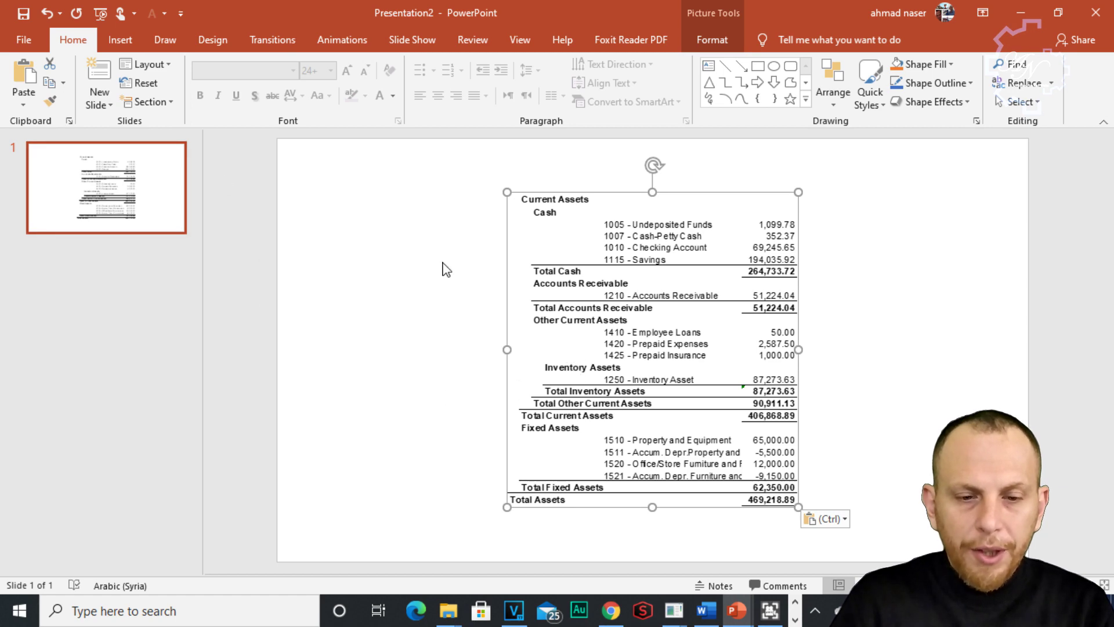
right_click(525, 263)
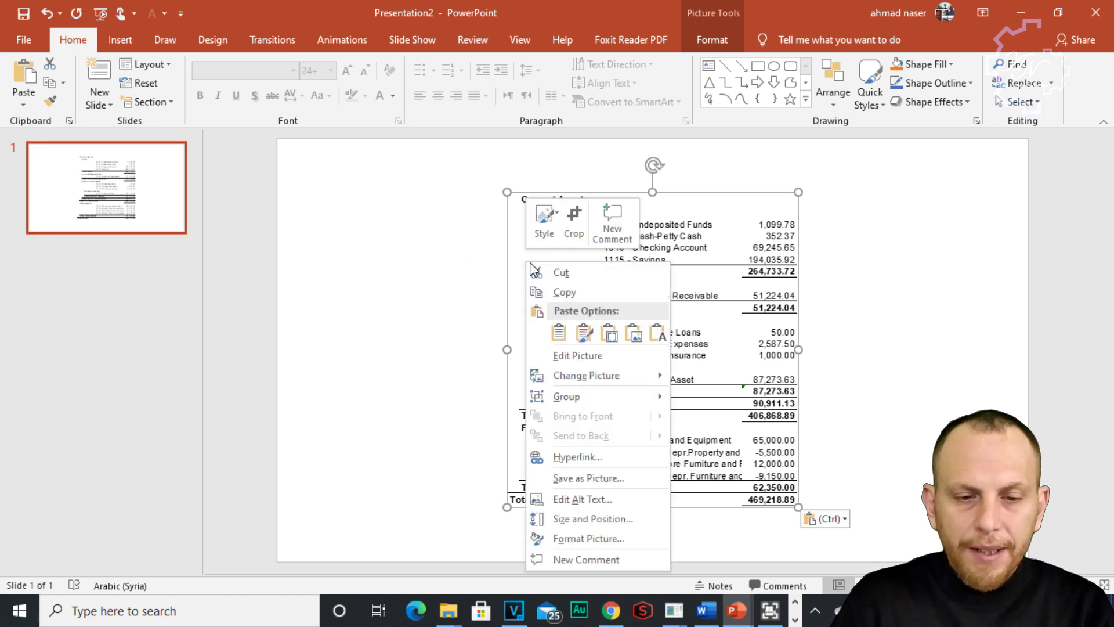
click(583, 477)
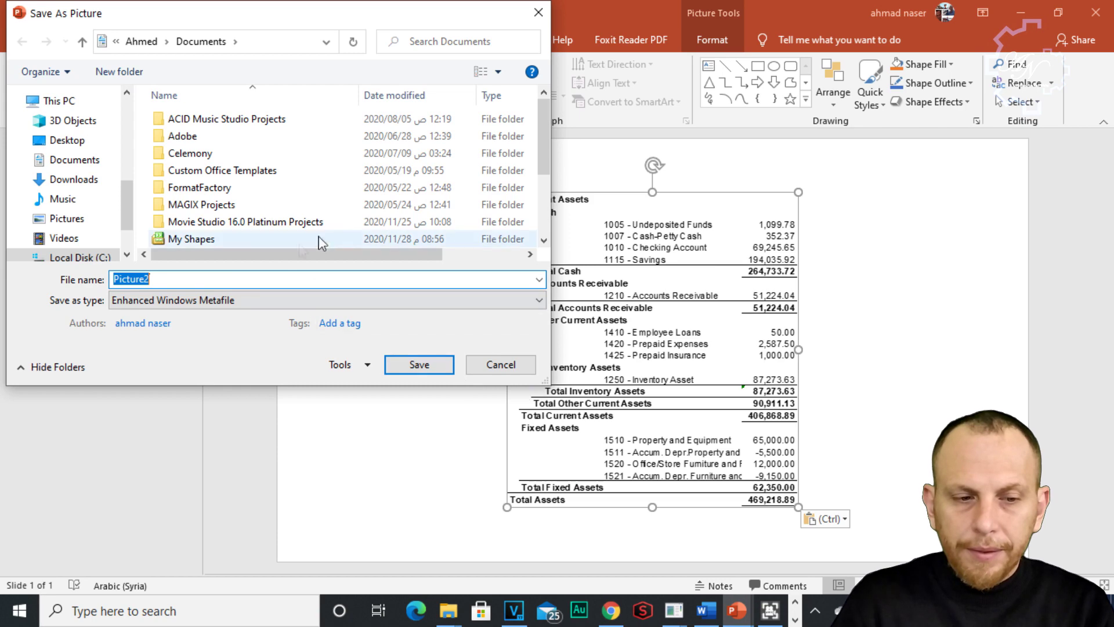
click(500, 364)
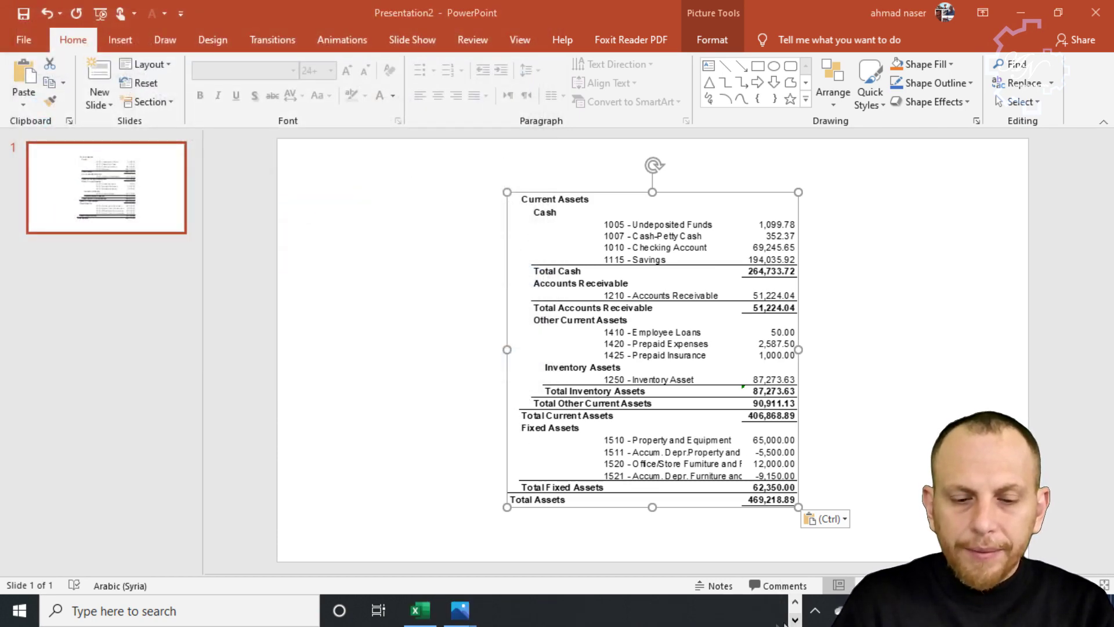
click(434, 612)
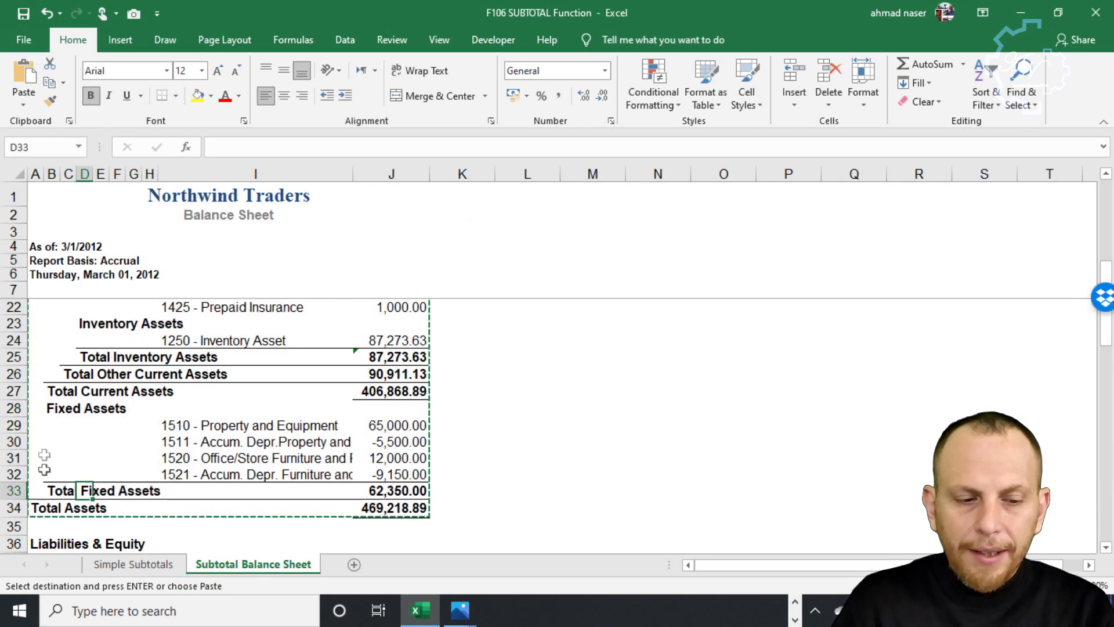
Select Equity rows A64:J70 and place a Camera picture of them near cell N61
scroll(44, 468, down, 8)
scroll(49, 444, up, 2)
scroll(53, 434, down, 2)
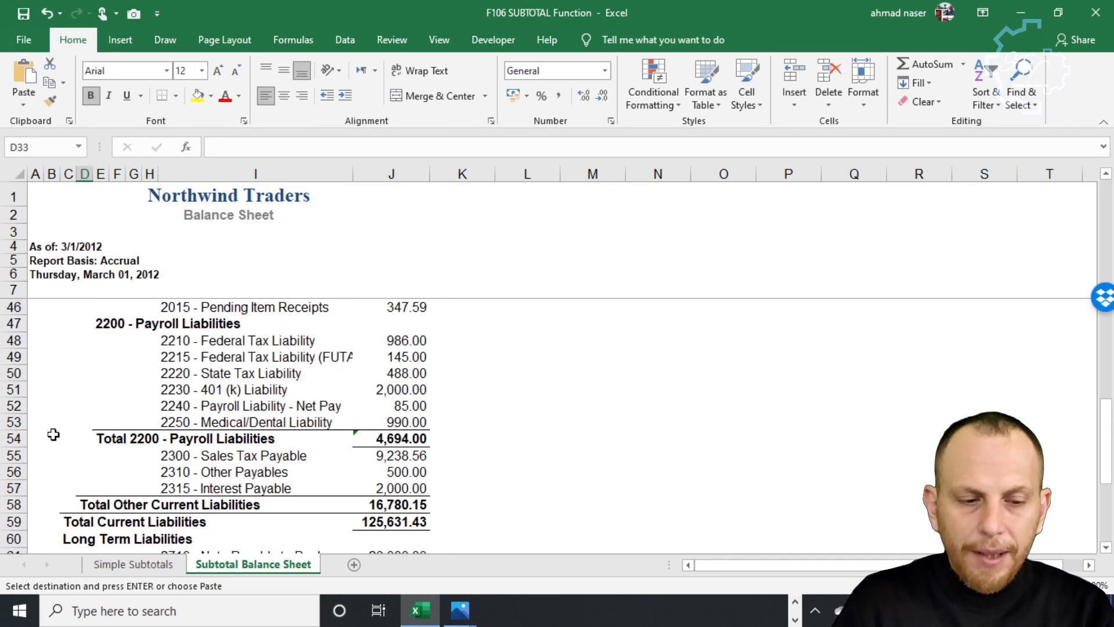
scroll(54, 435, down, 2)
scroll(54, 434, down, 1)
scroll(53, 435, down, 1)
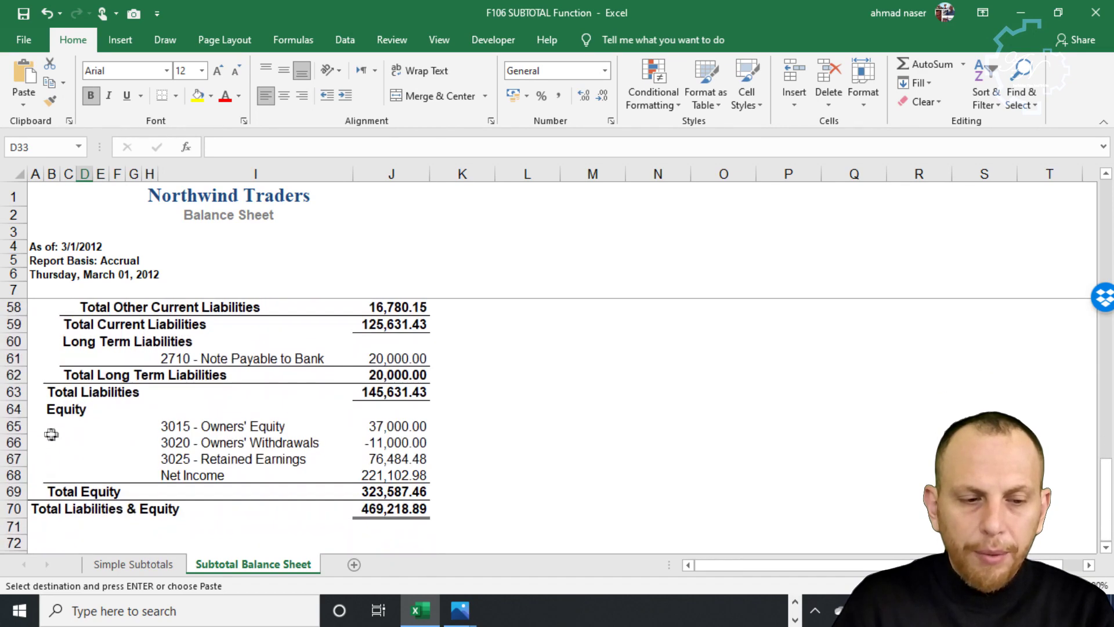
drag(34, 408, 410, 509)
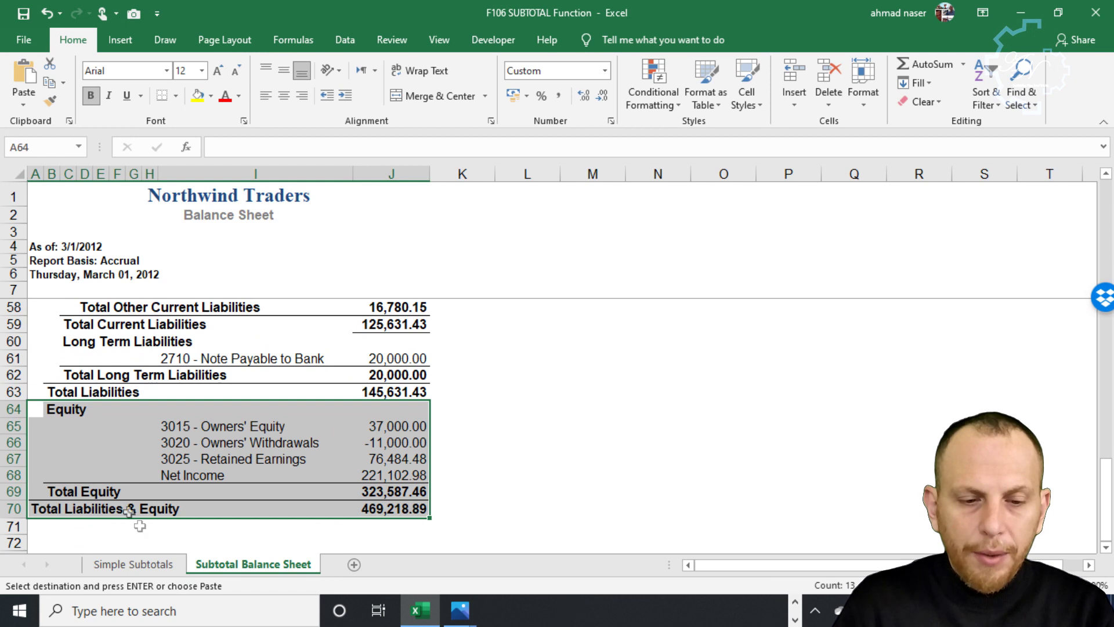
click(135, 14)
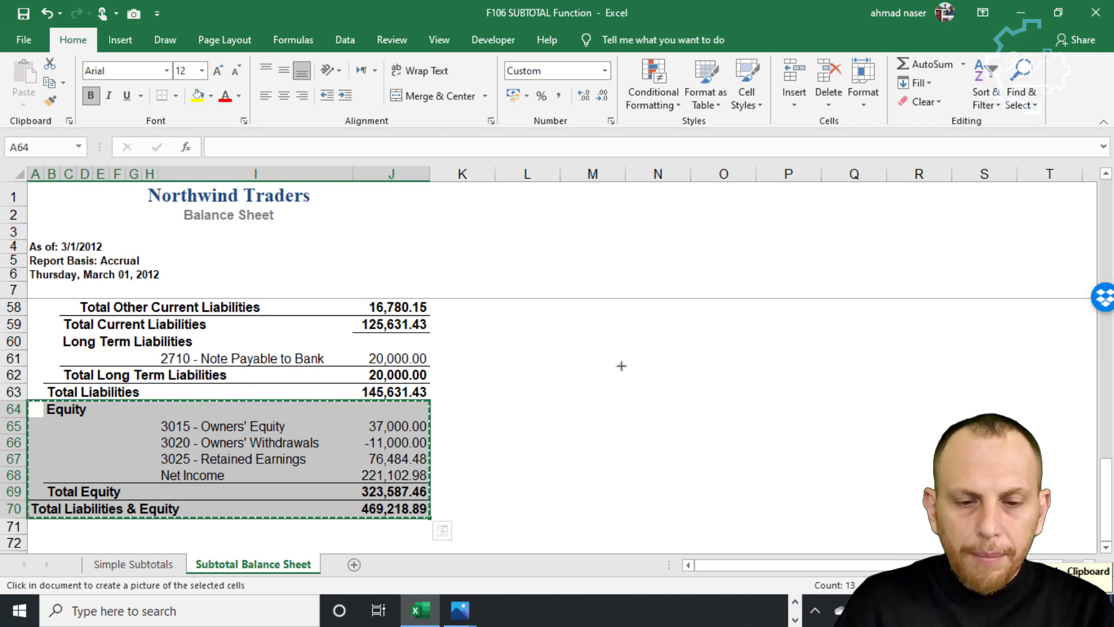
click(636, 351)
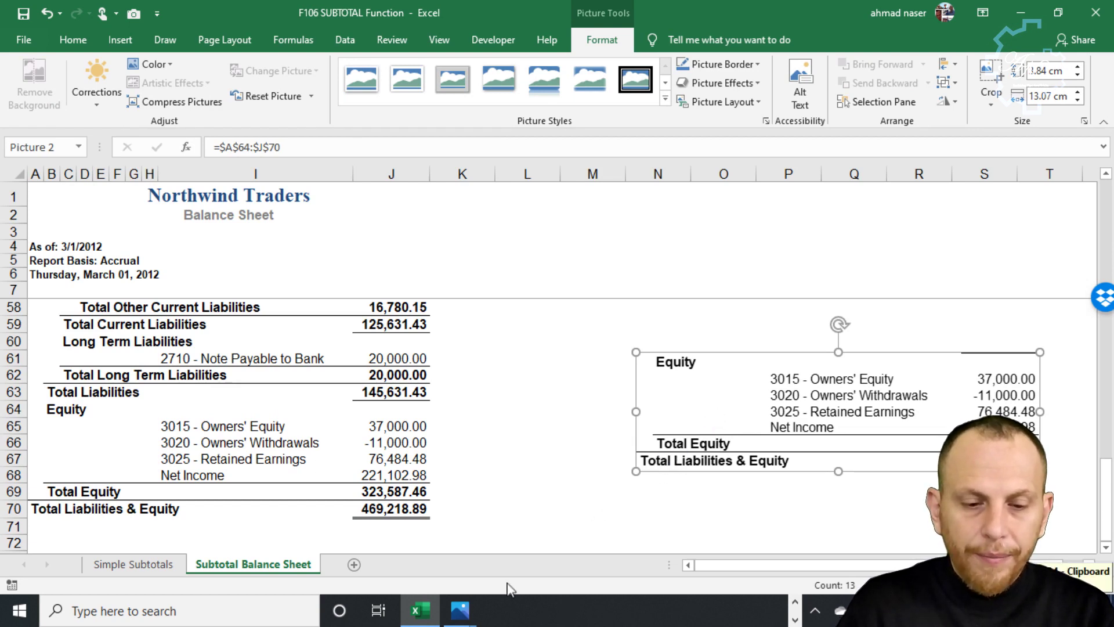
click(795, 602)
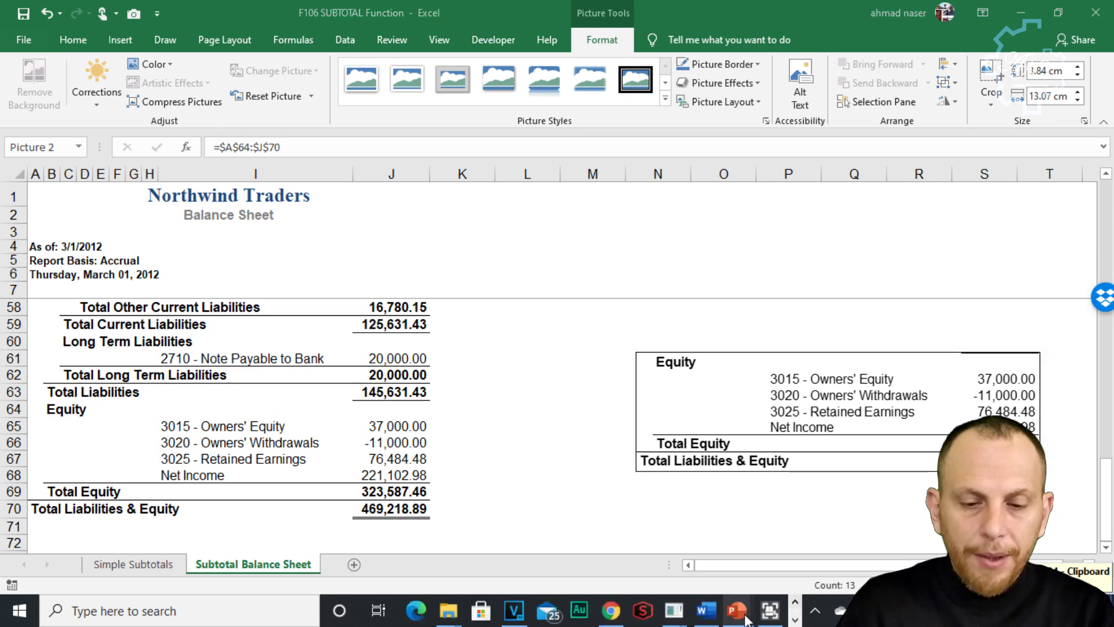
Swap the asset picture for the Equity picture and save it as JPEG Picture2
mouse_move(736, 610)
click(653, 481)
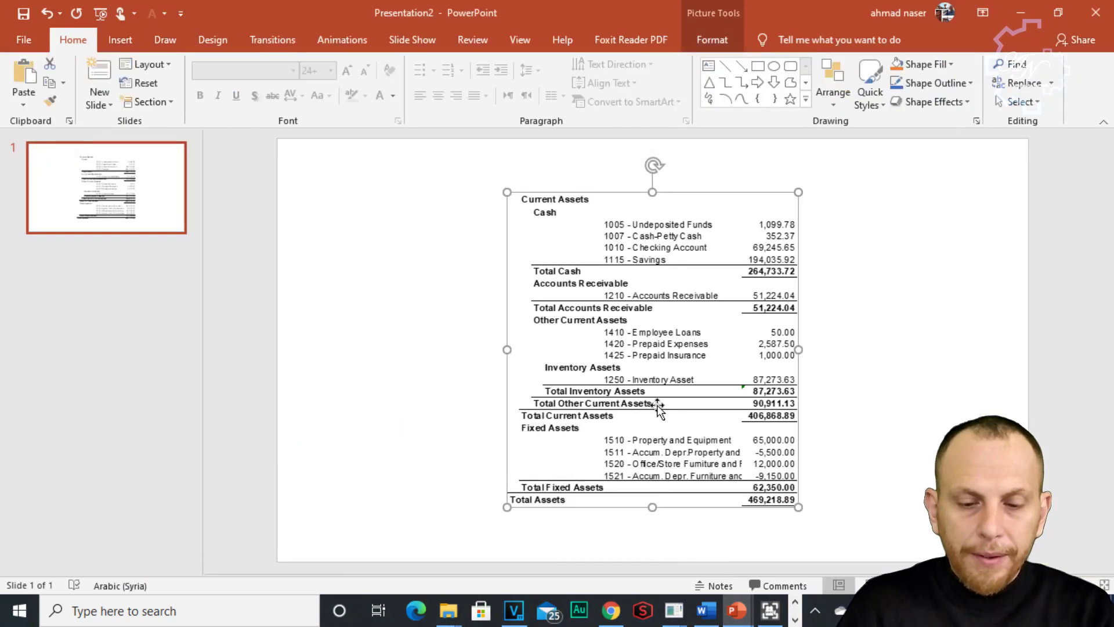
key(Delete)
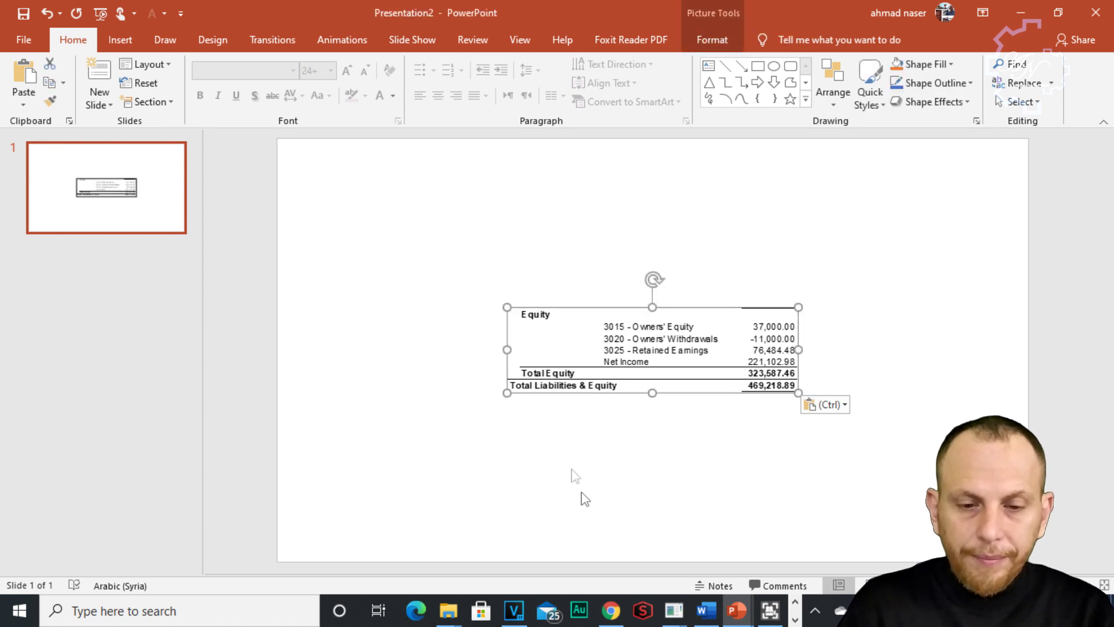
right_click(596, 352)
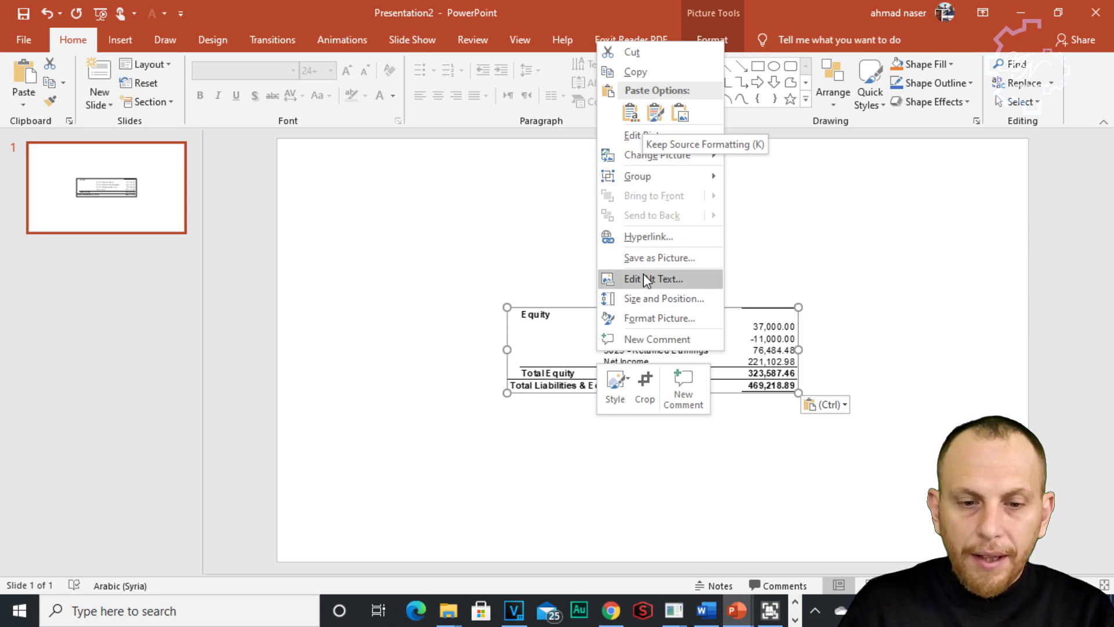
key(Escape)
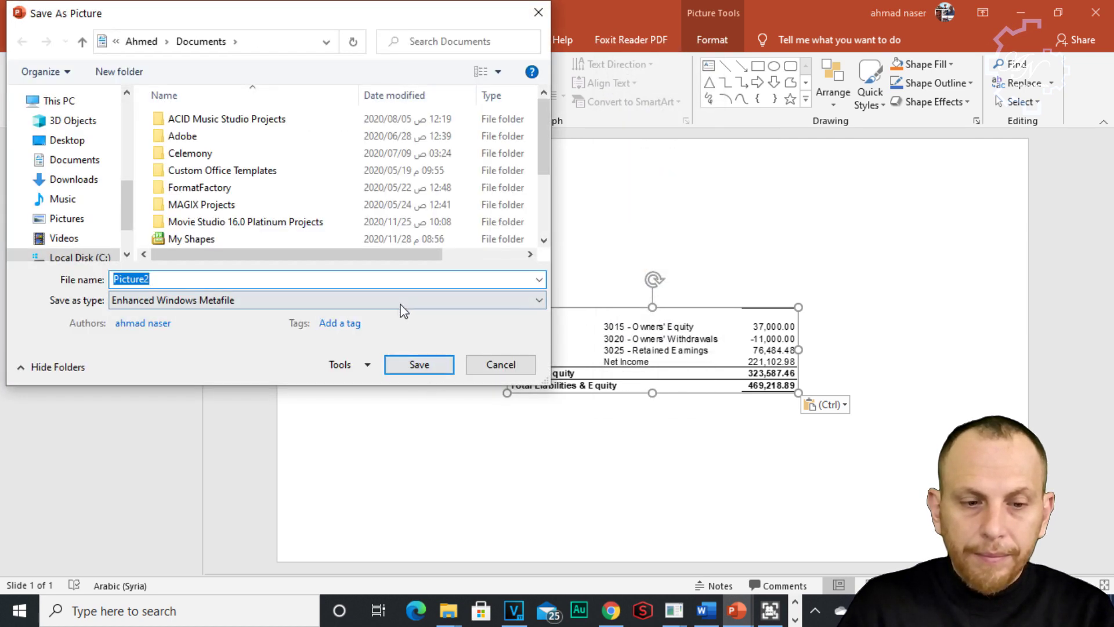
click(401, 300)
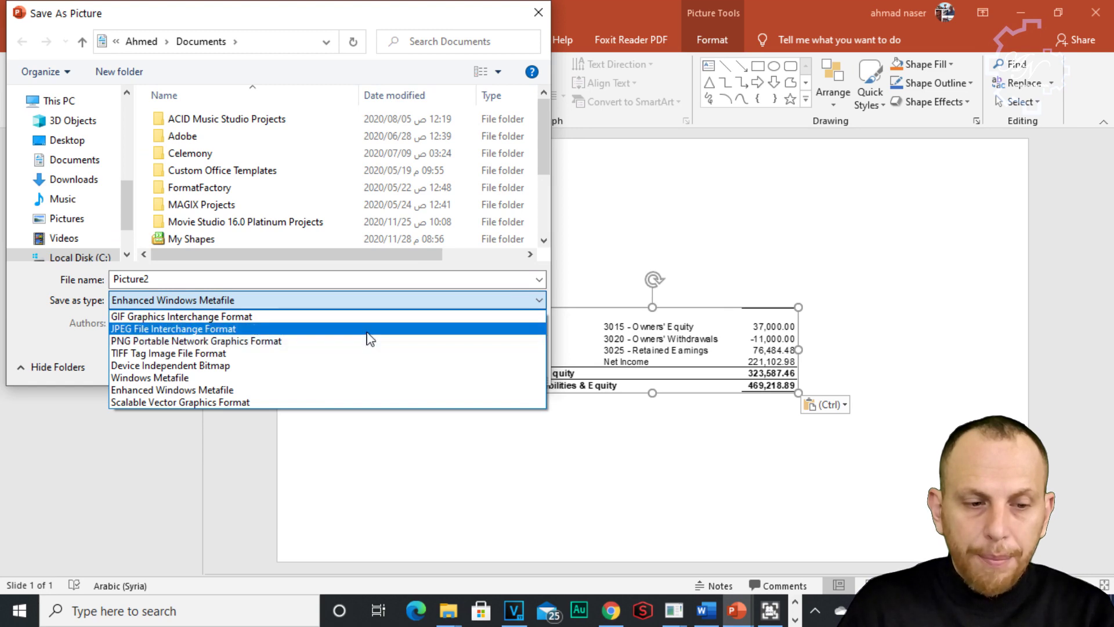
click(368, 329)
click(420, 365)
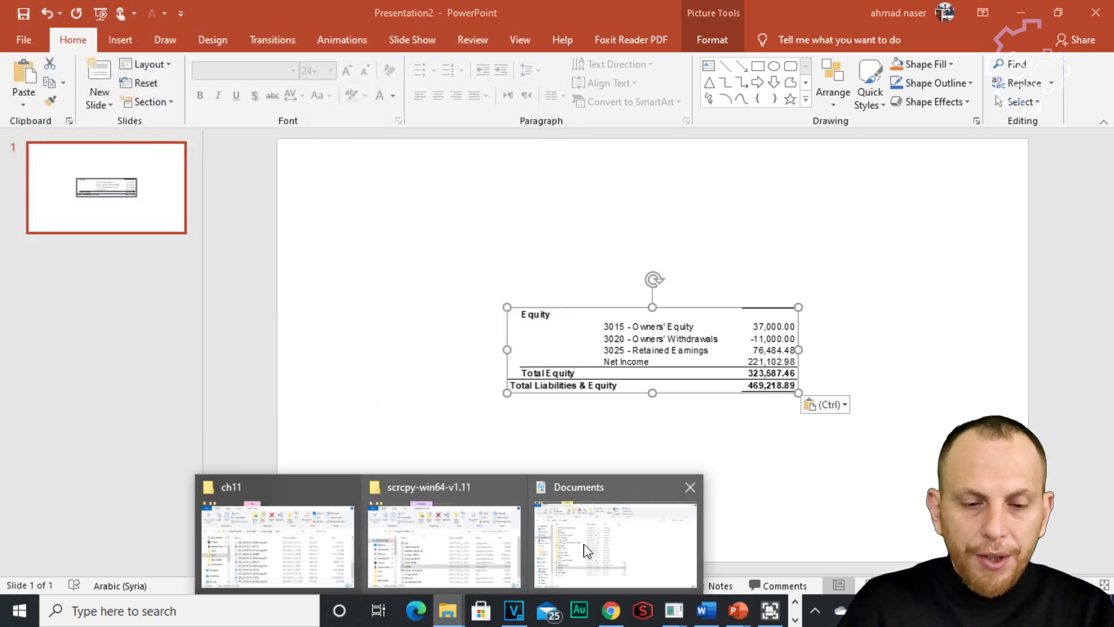
Open Picture2.jpg from the Documents folder in Photos to view the Equity table image
mouse_move(448, 611)
click(600, 551)
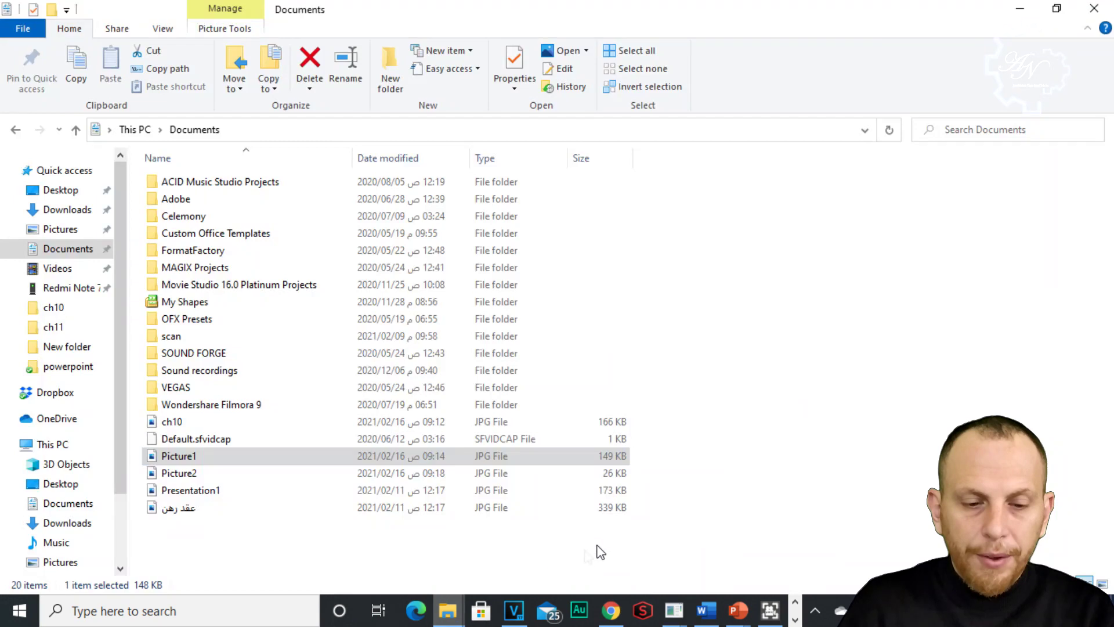
click(262, 479)
double_click(262, 478)
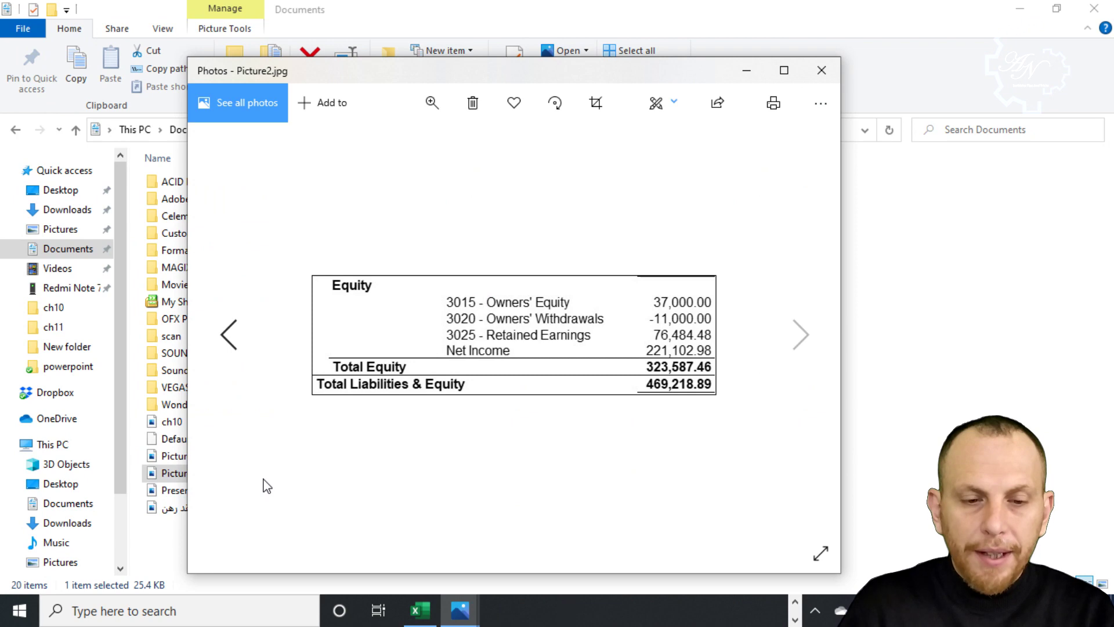